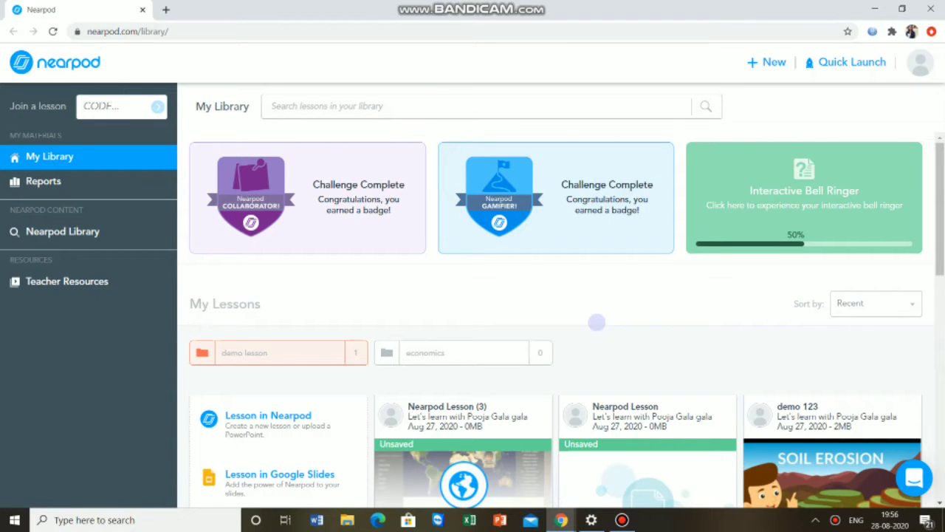
Create a new Nearpod lesson and title it "demo 12" in its lesson details.
left_click(766, 61)
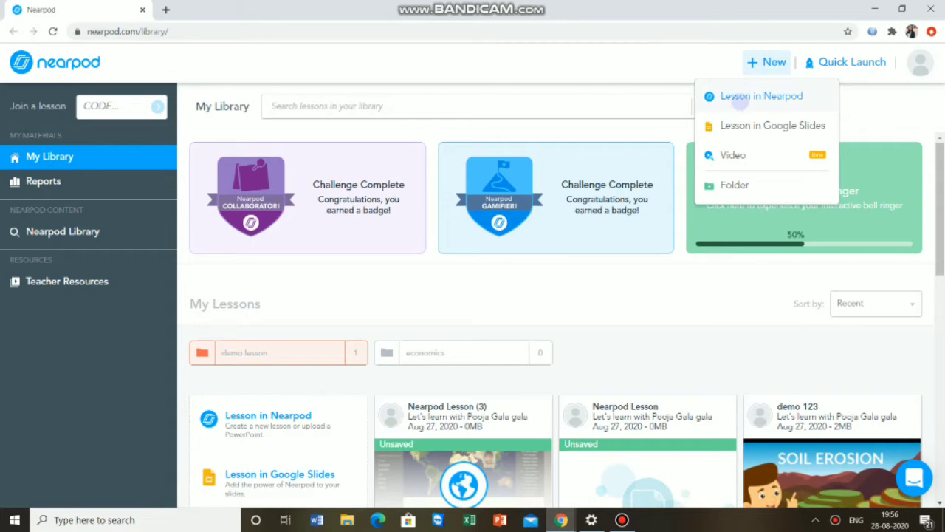
left_click(753, 101)
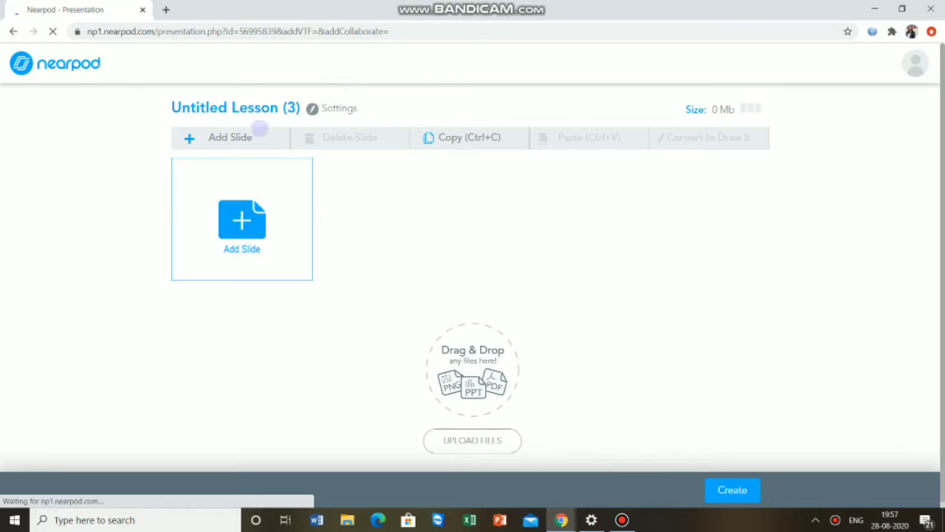
left_click(327, 108)
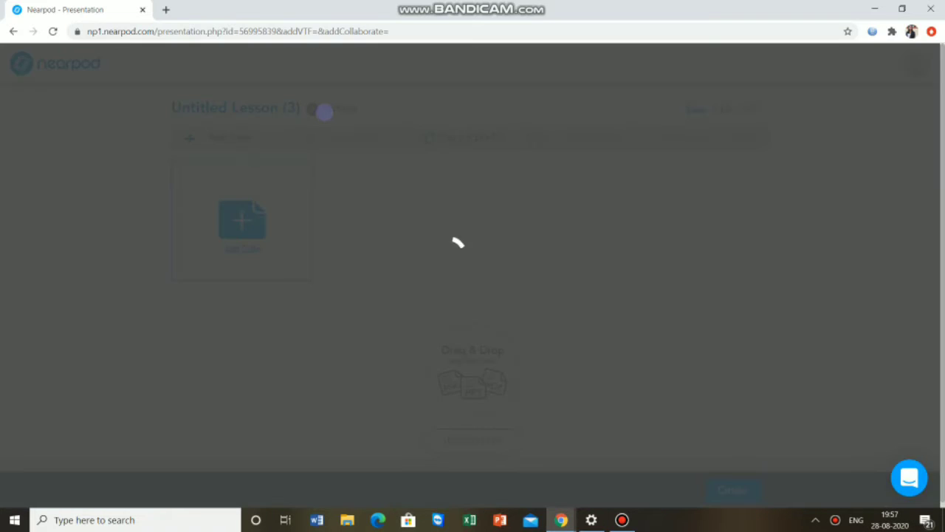
type("dem")
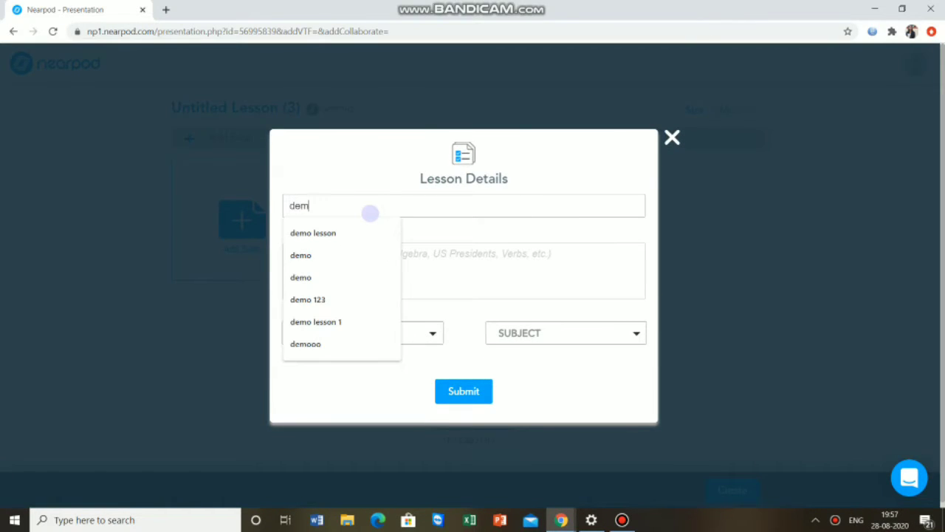
type("o 12")
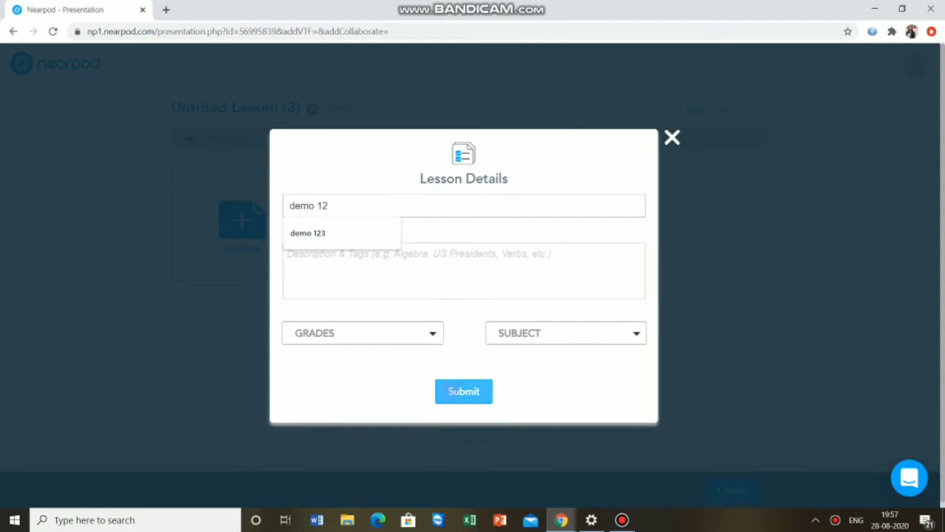
left_click(464, 390)
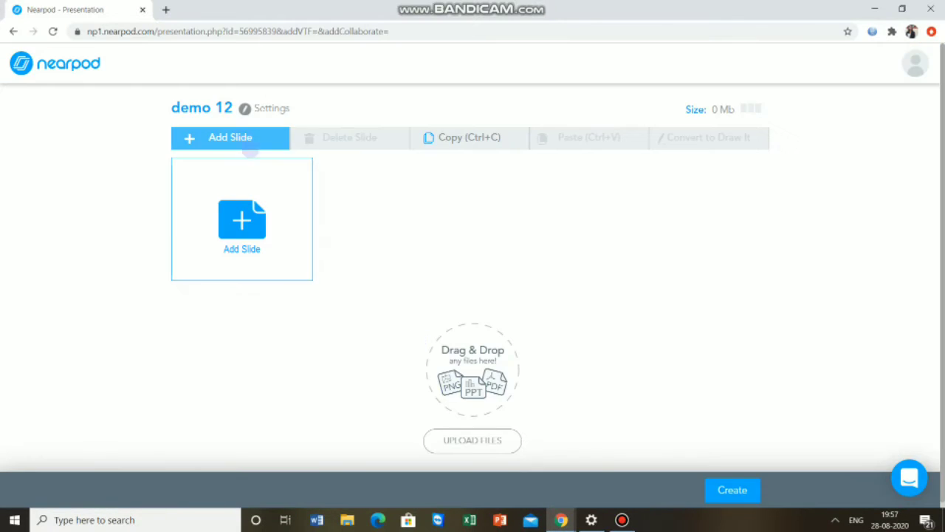
Add a Time To Climb activity to the lesson and view the first question's timer setting.
left_click(262, 194)
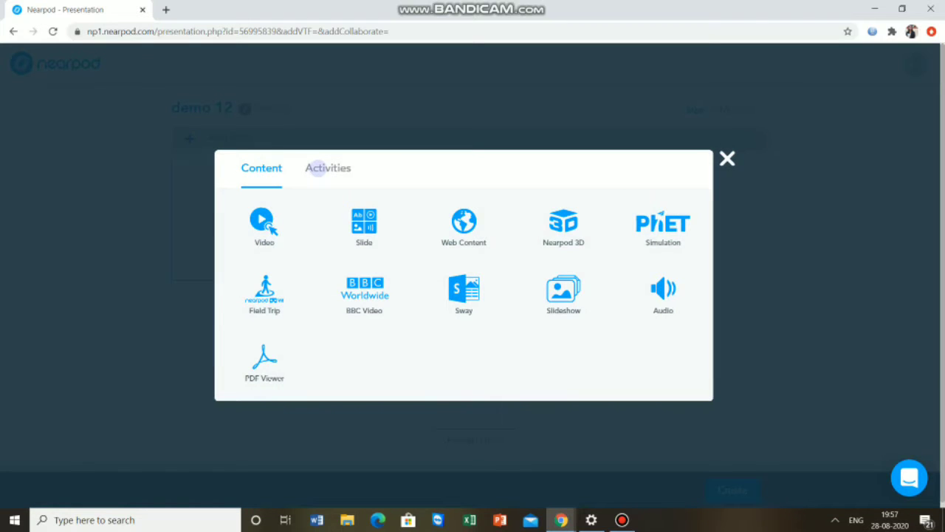
left_click(315, 168)
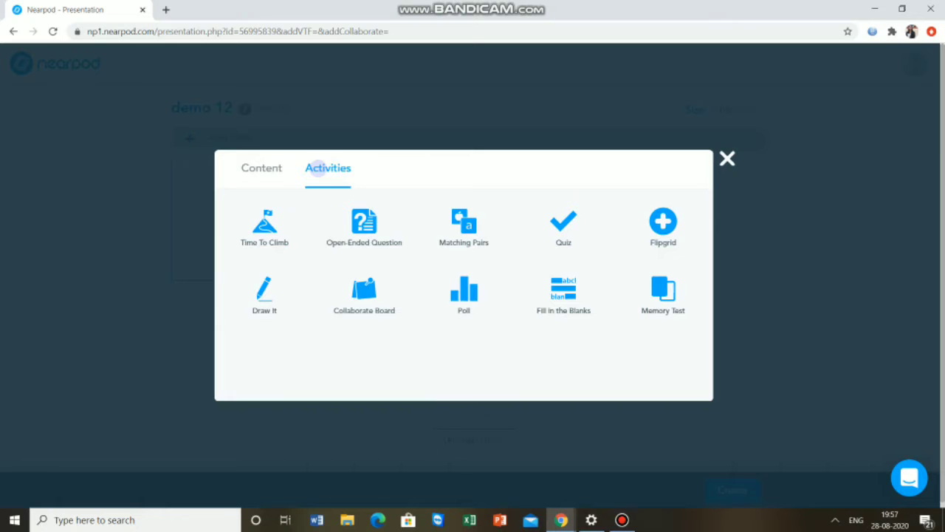
scroll(316, 167, "up", 3)
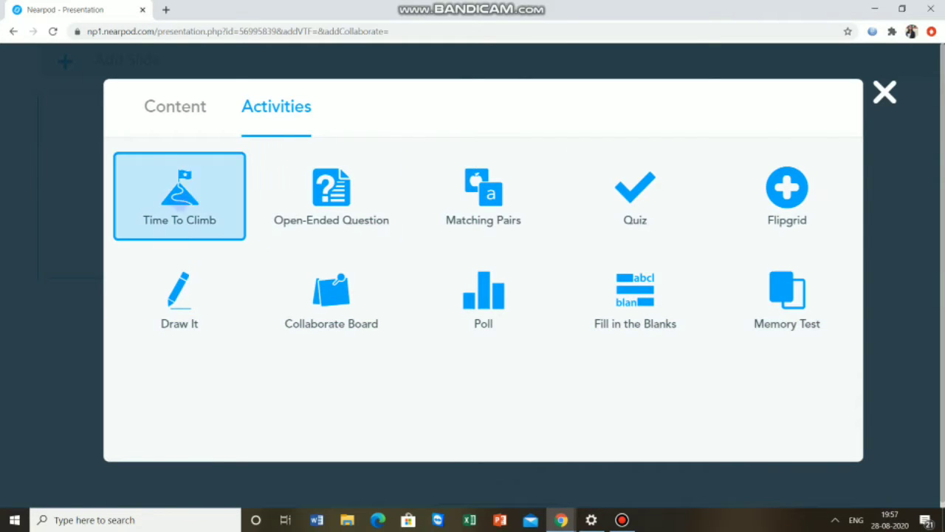
left_click(169, 213)
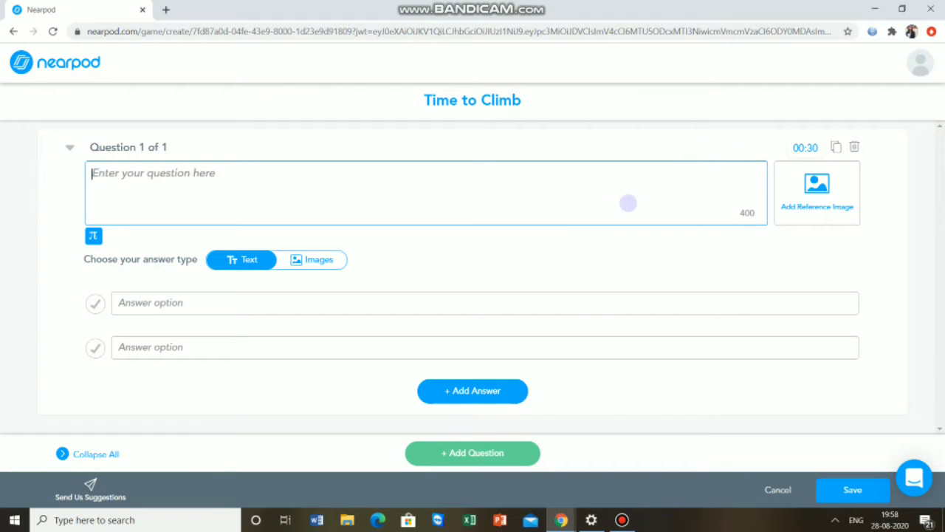
left_click(812, 147)
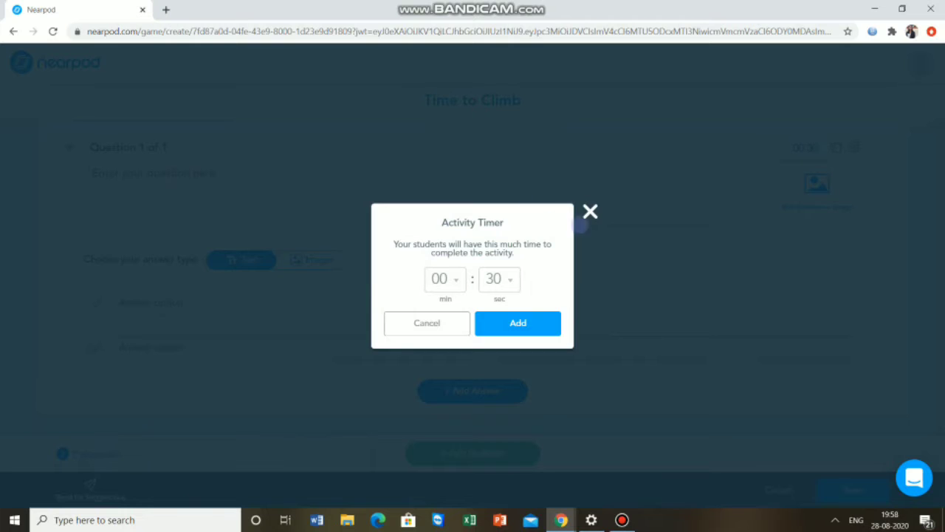
left_click(590, 211)
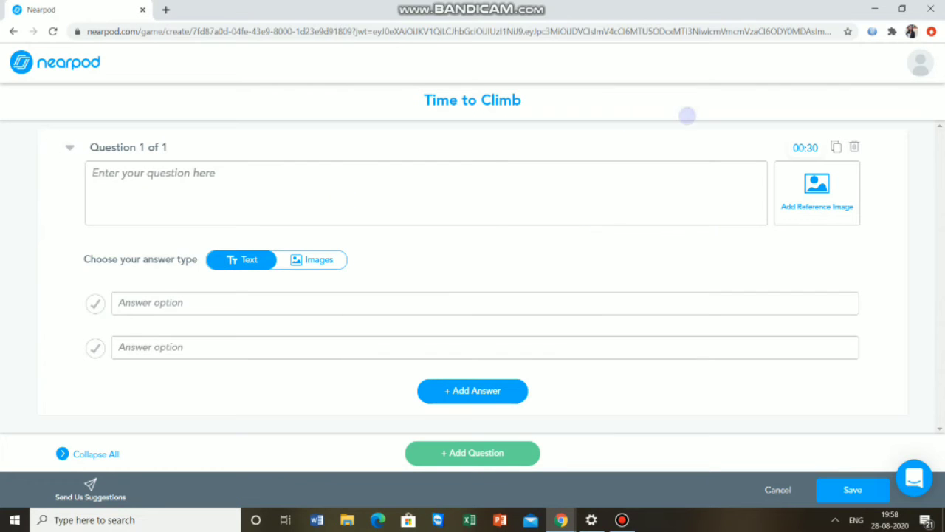
Enter "who is the prime minister of India ?" as the text of question 1.
left_click(246, 184)
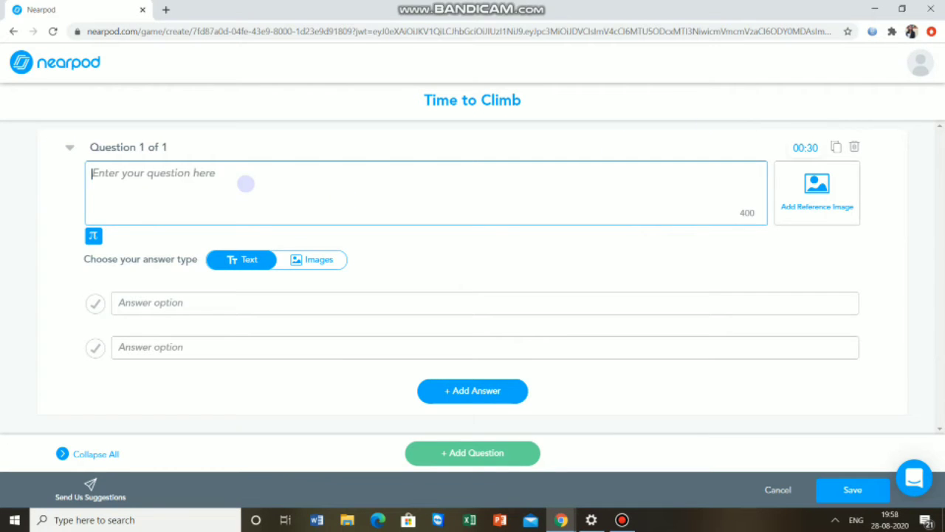
type("who is She prime minister of India ?")
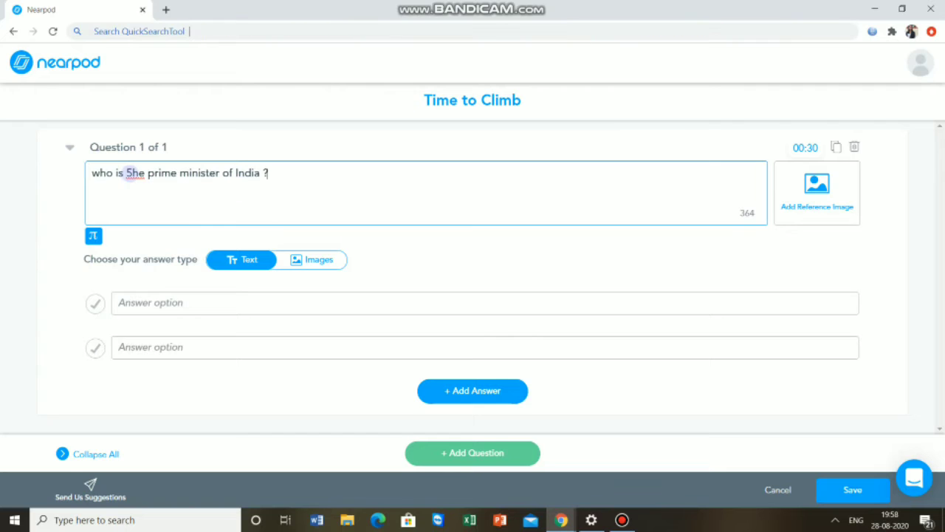
left_click_drag(125, 173, 132, 173)
type("t")
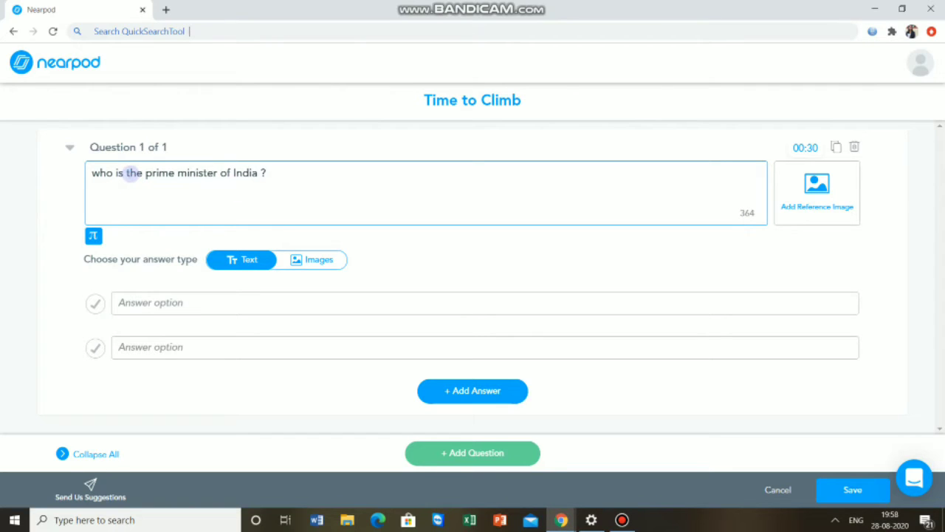
Fill in the two text answer options with "Narendra Modi" and "Amit Shah".
left_click(132, 303)
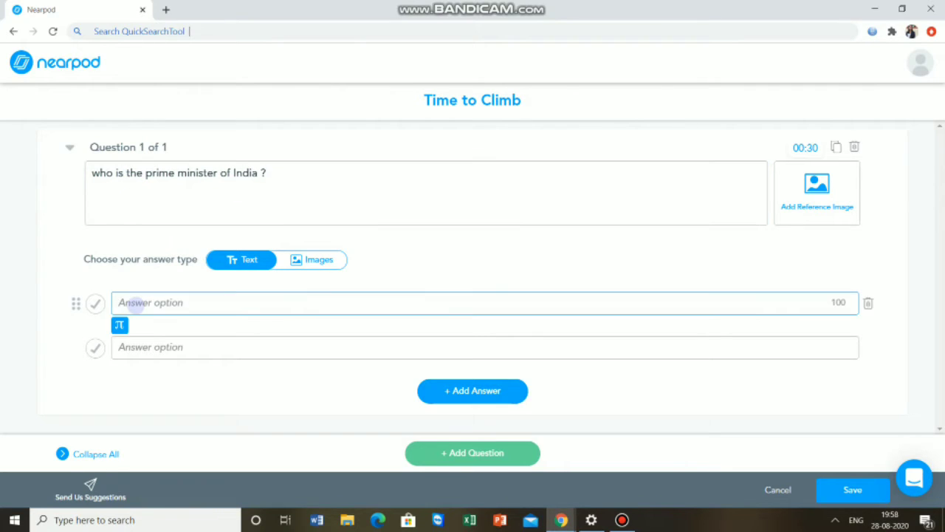
type("Narendra Modi")
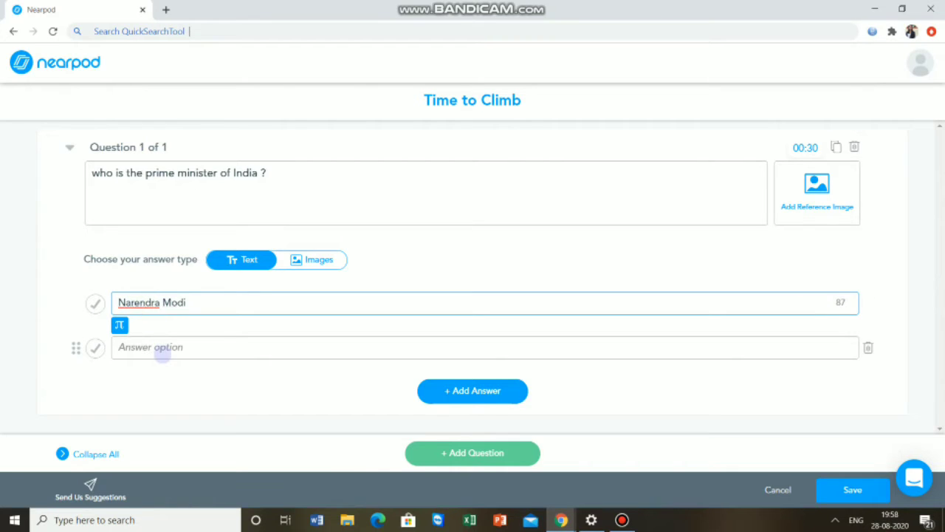
left_click(162, 352)
type("Amit Shah")
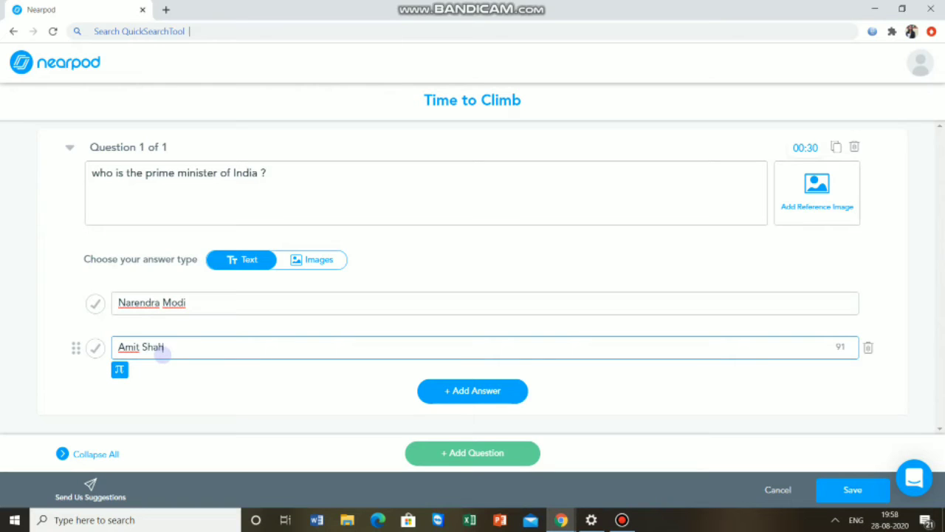
Mark Narendra Modi as the correct answer, briefly switching the mark to Amit Shah and back.
left_click(95, 304)
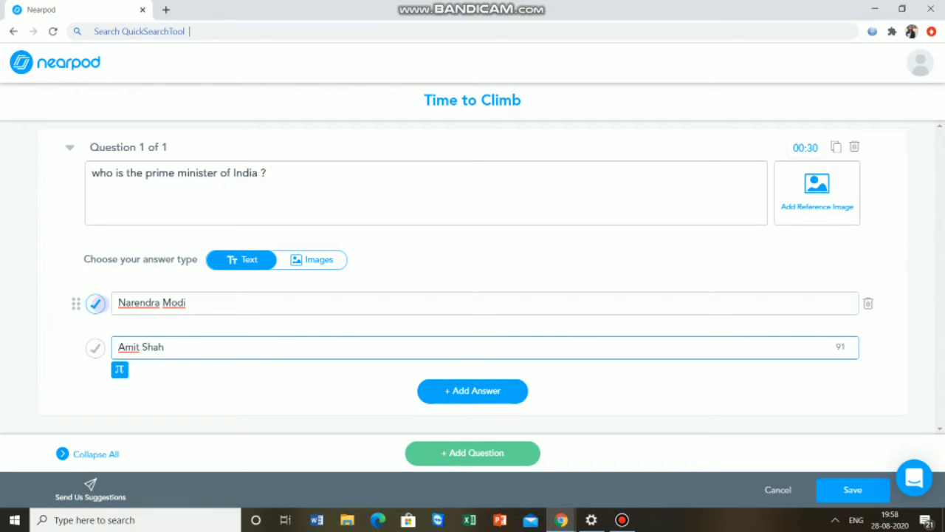
left_click(96, 303)
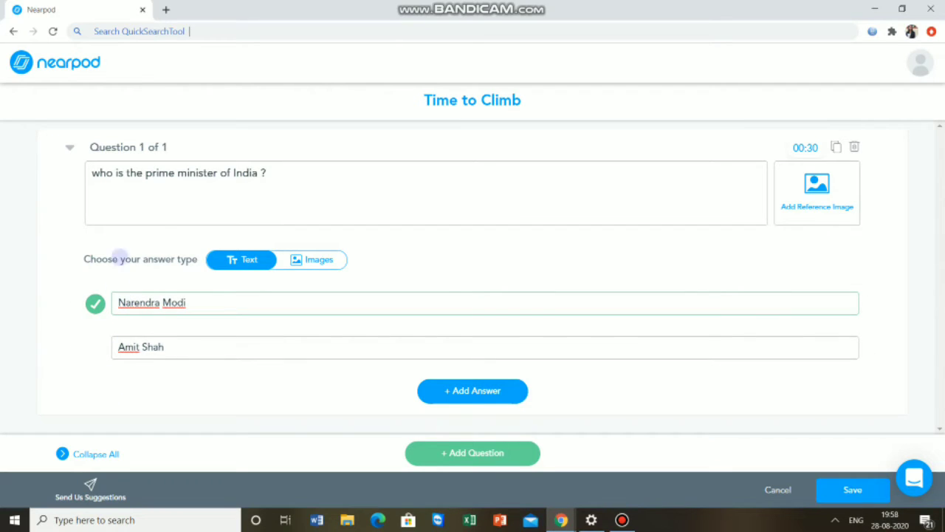
left_click(95, 347)
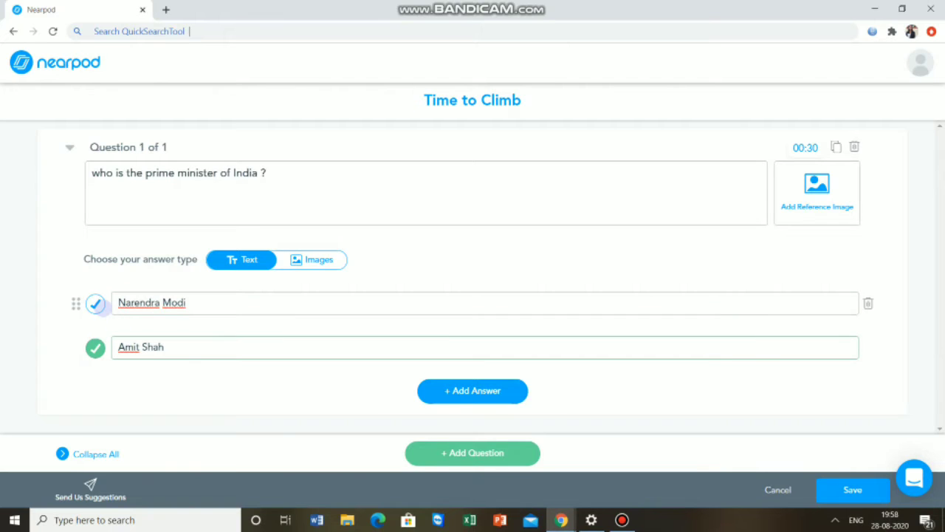
left_click(95, 302)
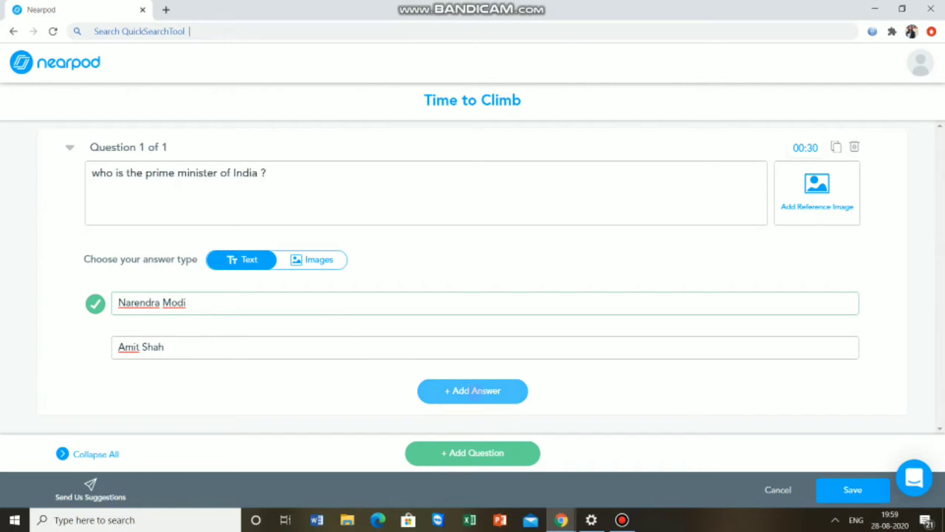
Add a blank third answer option, delete it again, and save the Time to Climb activity.
left_click(451, 390)
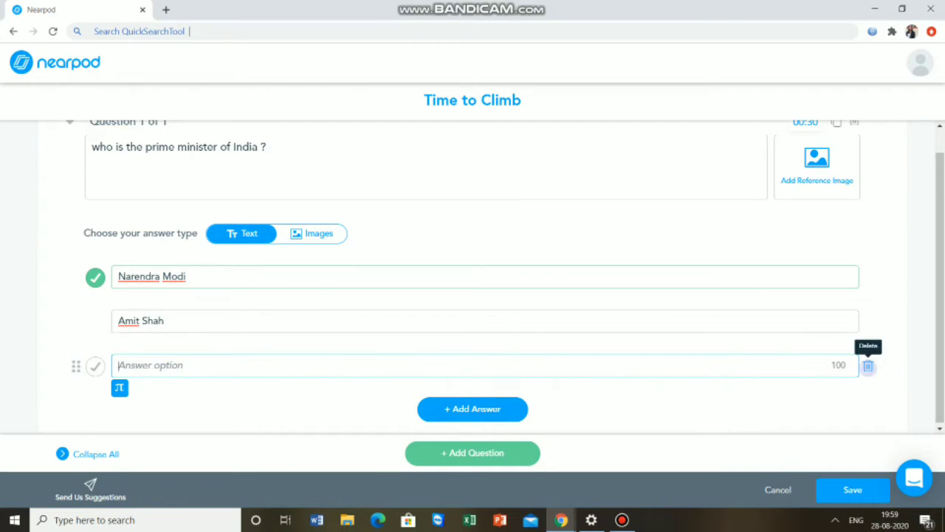
left_click(869, 365)
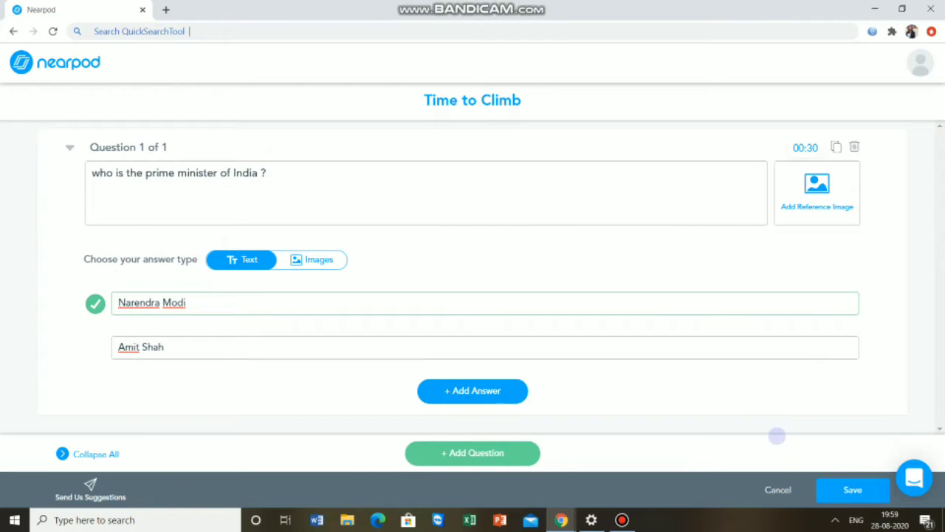
left_click(844, 493)
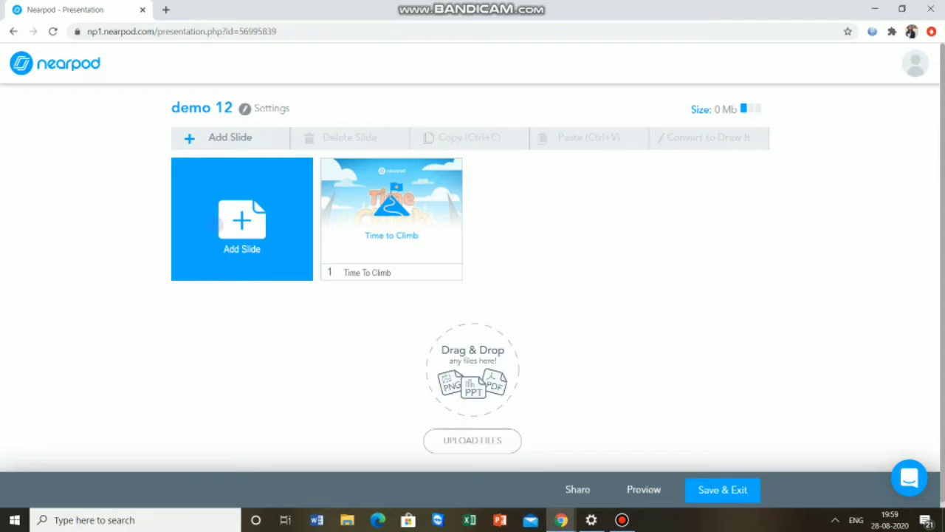
Start an Open-Ended Question activity and examine the types of media that can be attached to it.
left_click(242, 221)
left_click(325, 167)
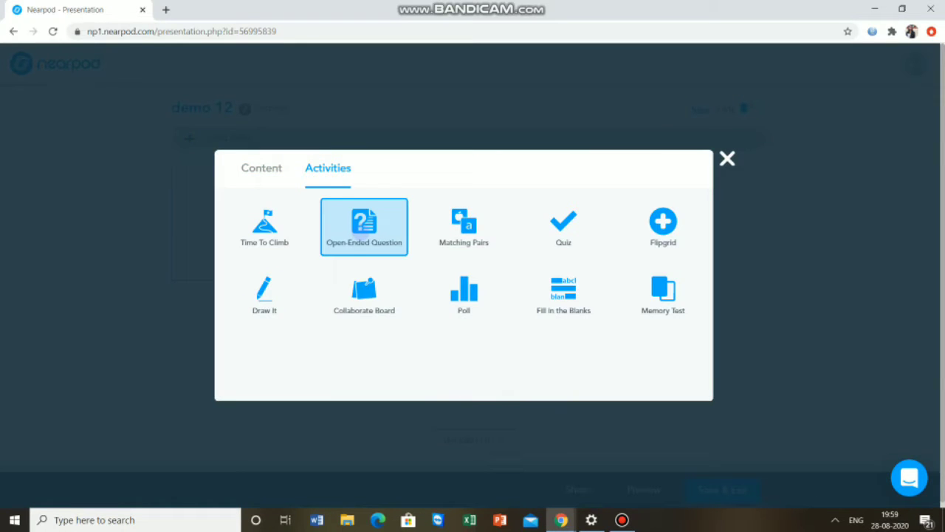
left_click(362, 228)
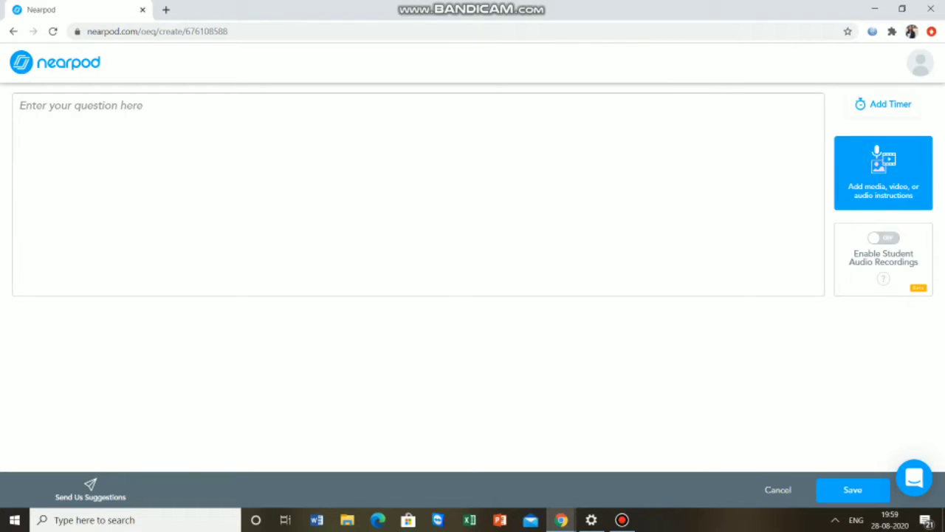
left_click(883, 173)
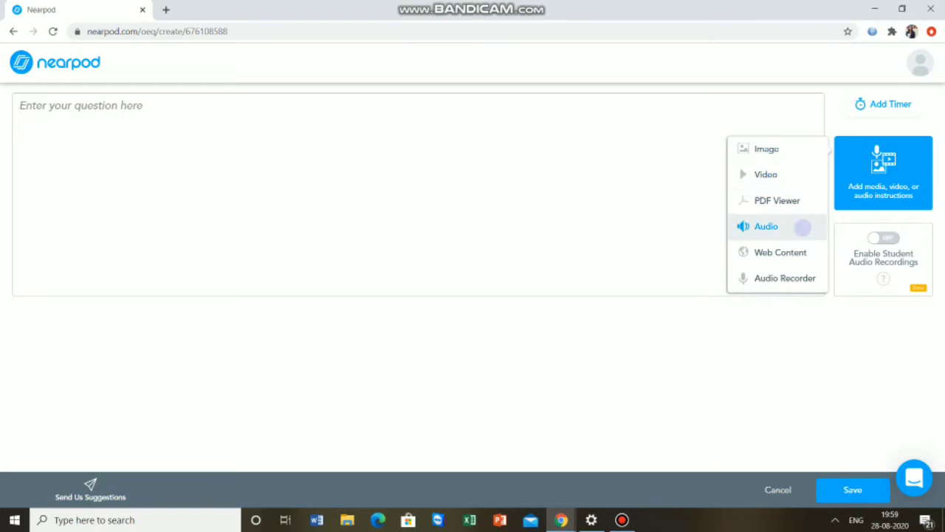
scroll(800, 241, "up", 5)
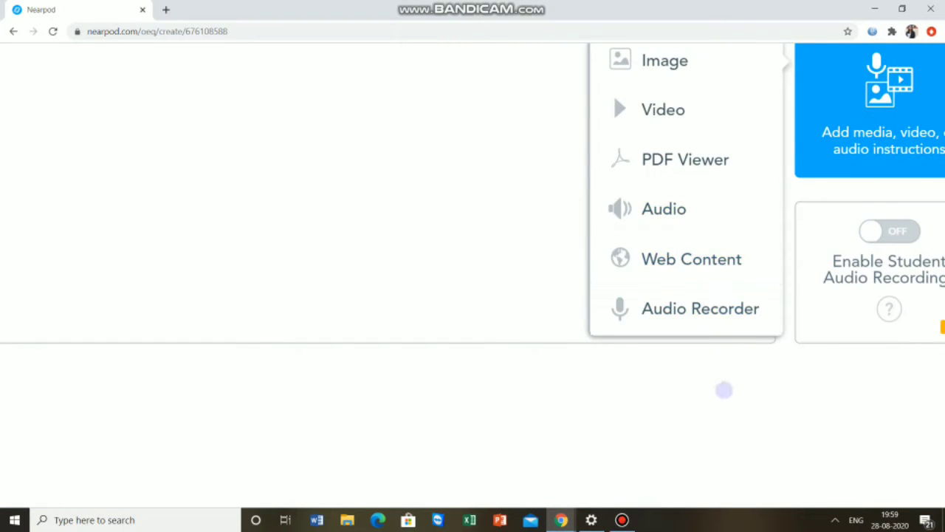
scroll(724, 390, "up", 2)
scroll(723, 390, "down", 1)
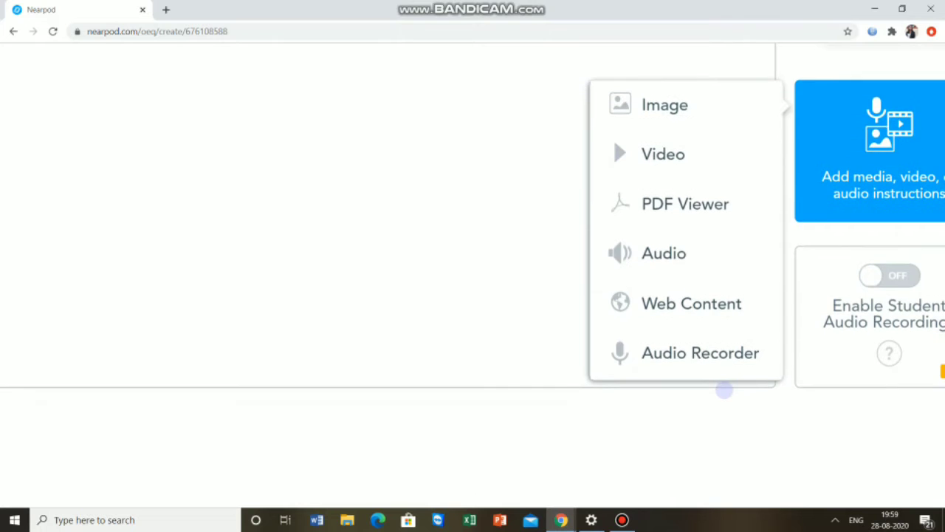
scroll(724, 390, "down", 5)
scroll(723, 390, "down", 2)
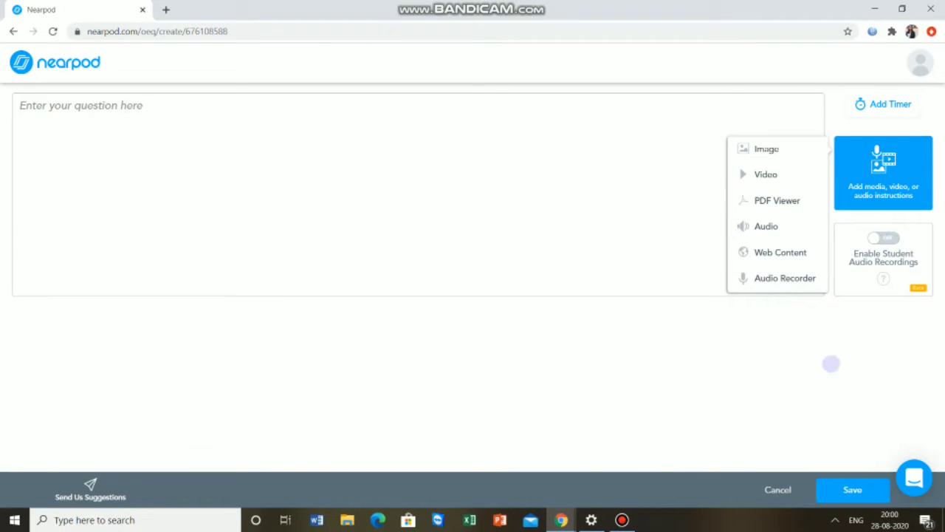
Enable student audio recordings, try to save the open-ended question without text, and cancel the activity.
left_click(886, 238)
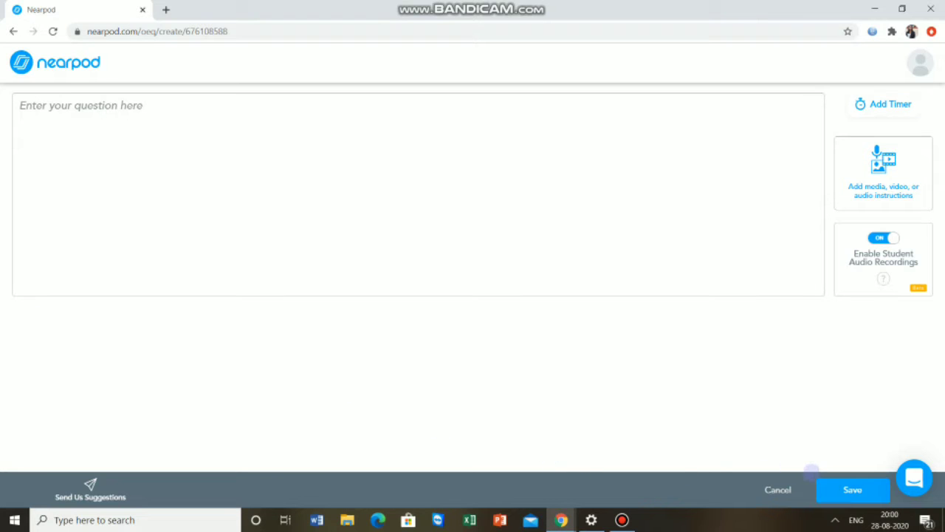
left_click(853, 490)
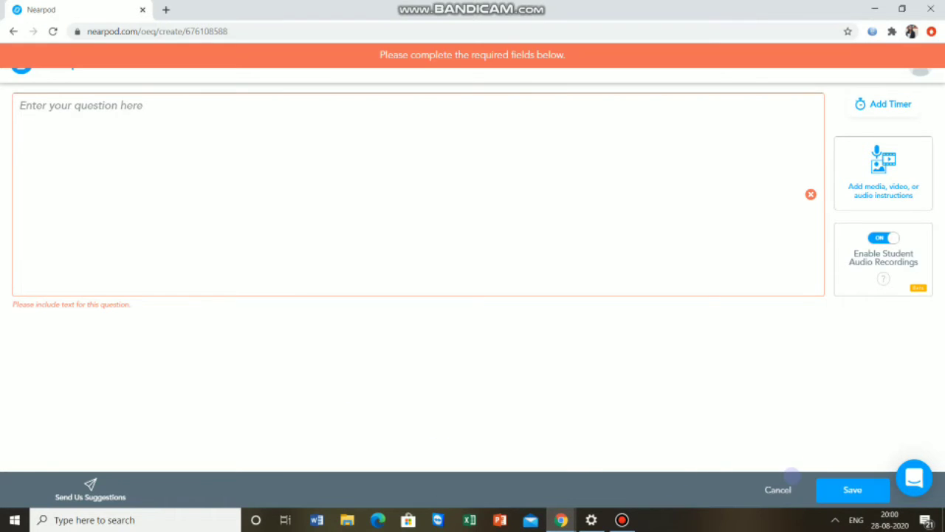
left_click(778, 490)
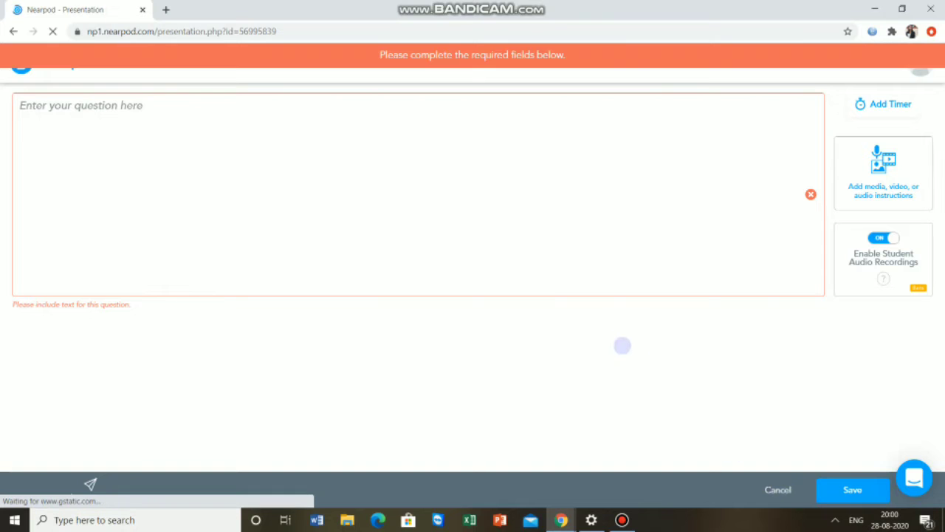
Add a Matching Pairs activity to the lesson and enter identify as its instructions.
left_click(294, 231)
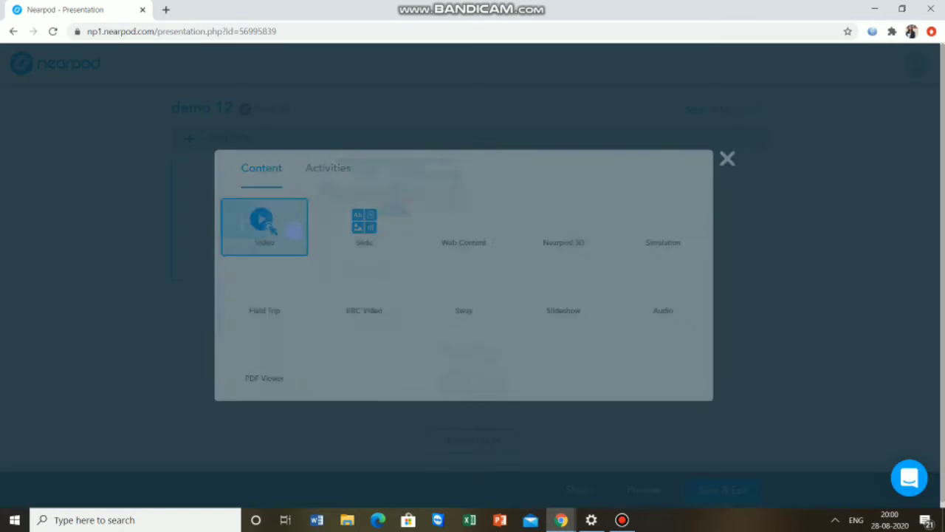
left_click(326, 166)
left_click(468, 216)
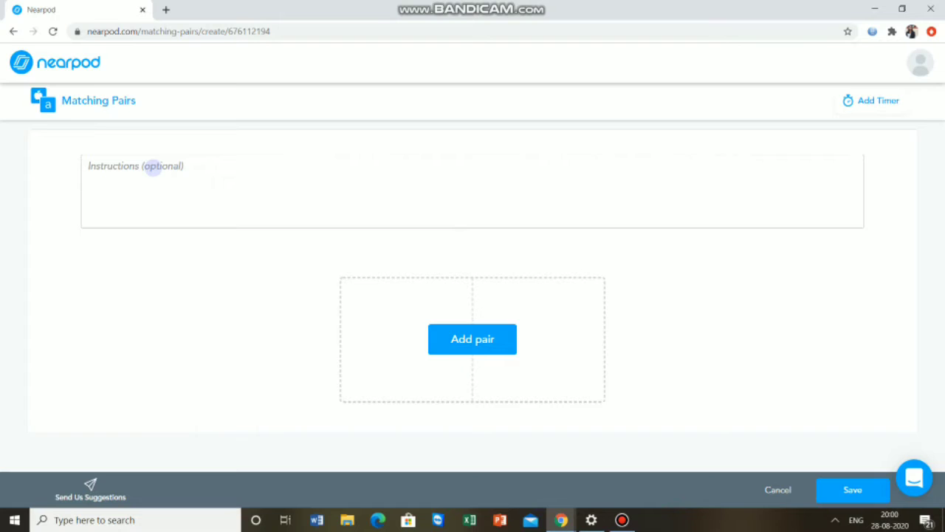
left_click(151, 167)
type("I")
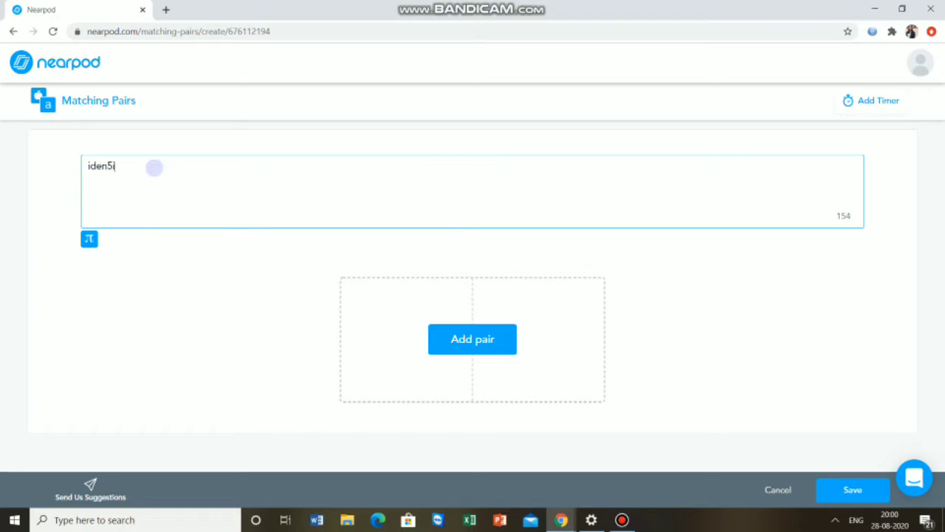
type("den5if6")
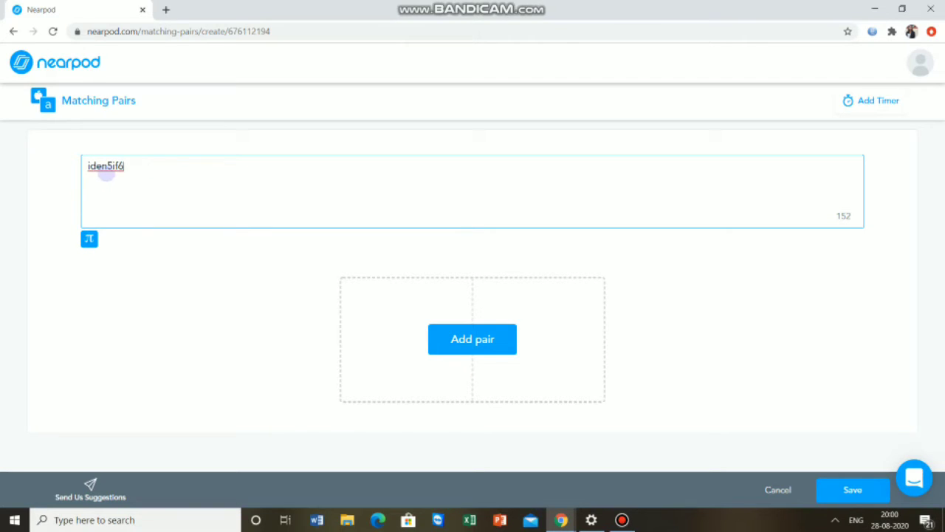
left_click_drag(107, 167, 140, 155)
type("ti")
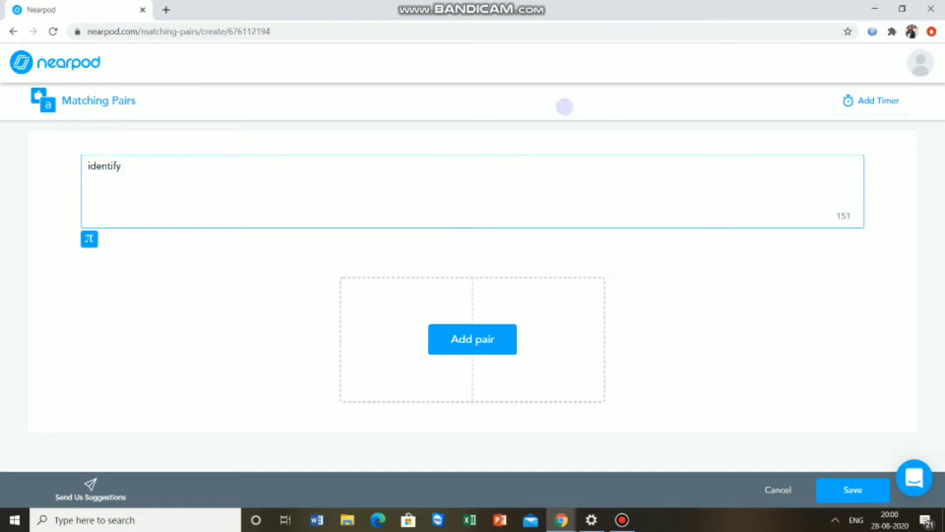
Add a 15-second timer to the Matching Pairs activity.
left_click(856, 99)
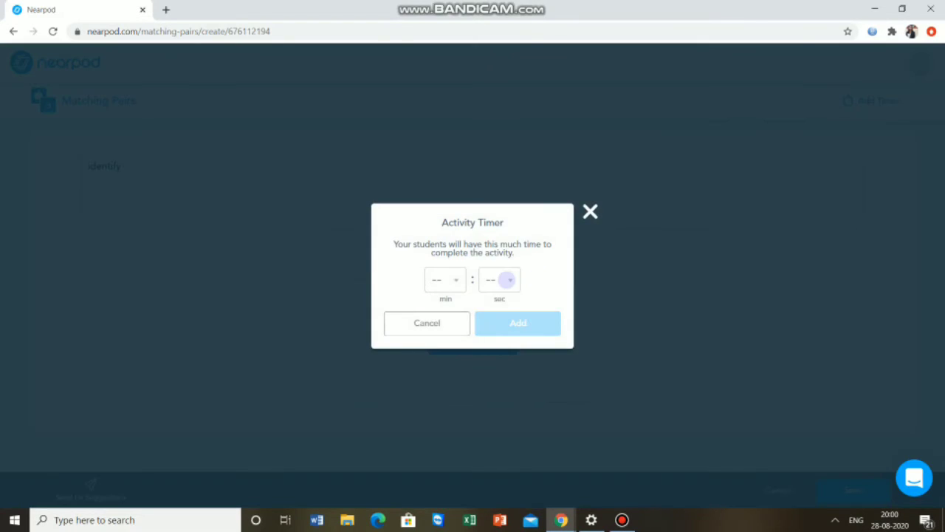
left_click(507, 279)
left_click(495, 330)
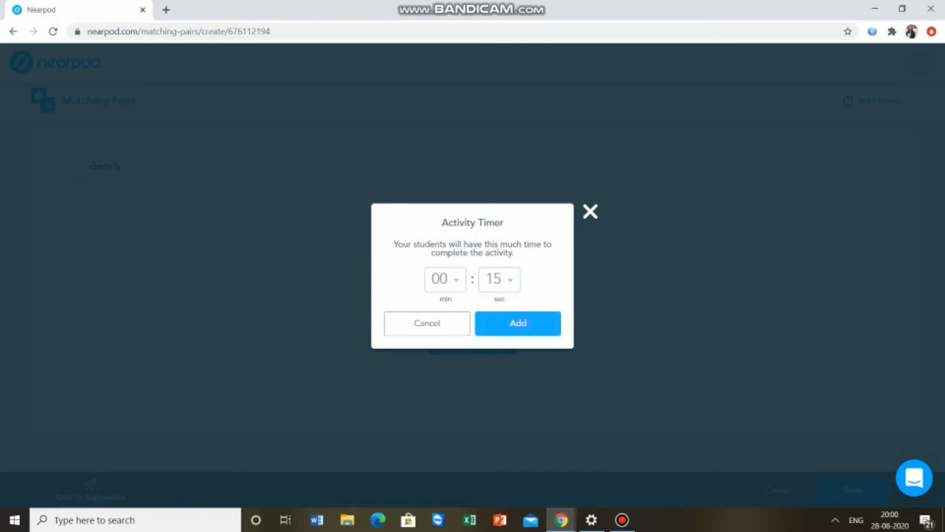
left_click(520, 322)
Create the first pair from the text red and a solid red picture found by an image search for red.
left_click(439, 334)
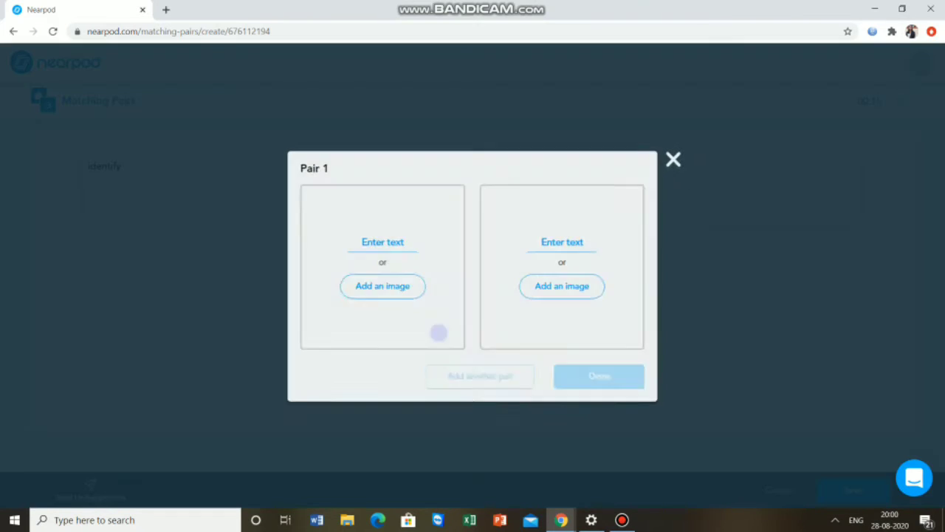
left_click(375, 241)
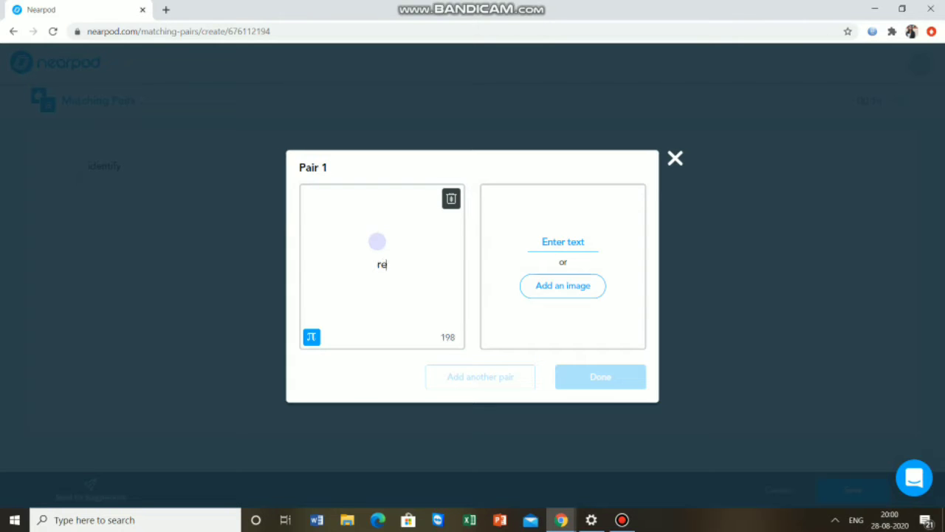
left_click(589, 288)
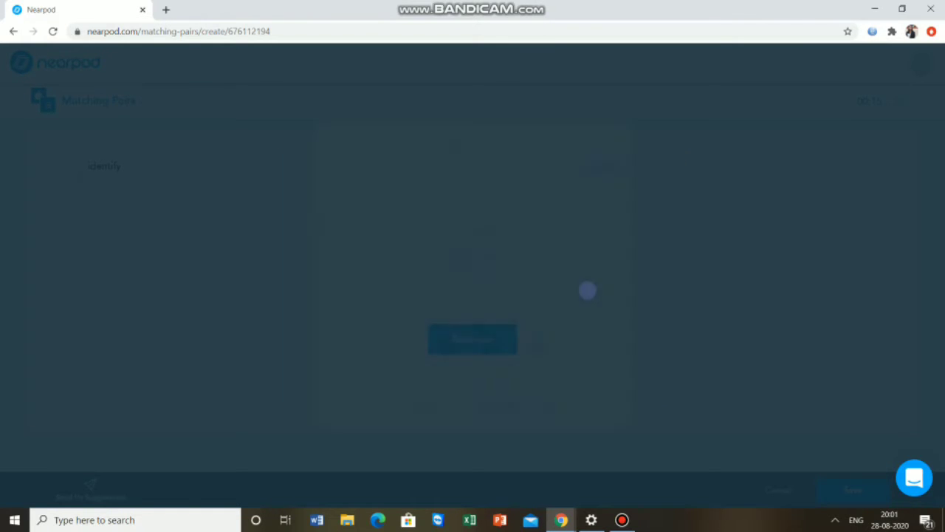
left_click(343, 154)
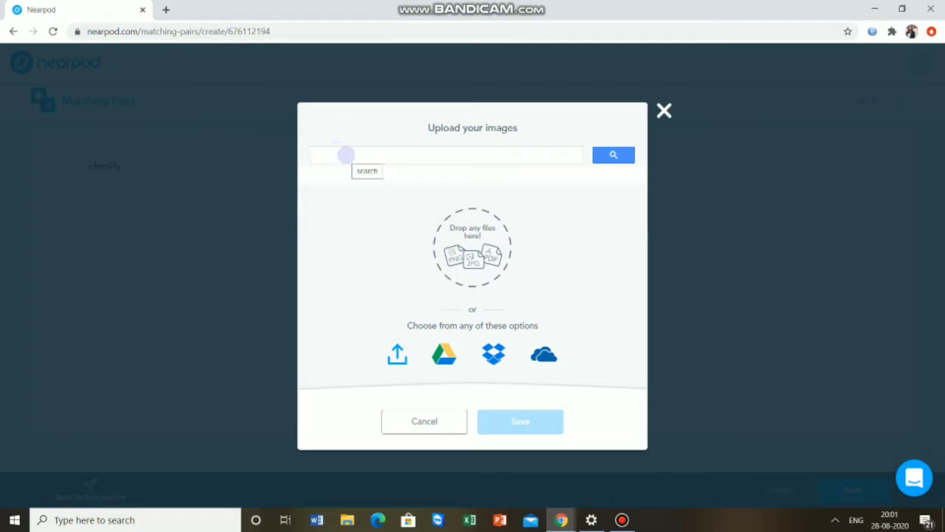
type("red")
left_click(349, 171)
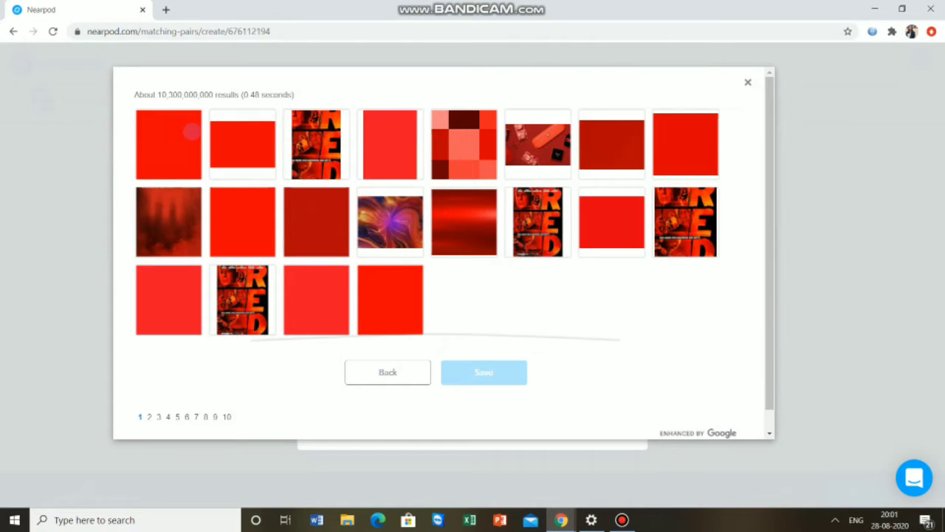
left_click(191, 131)
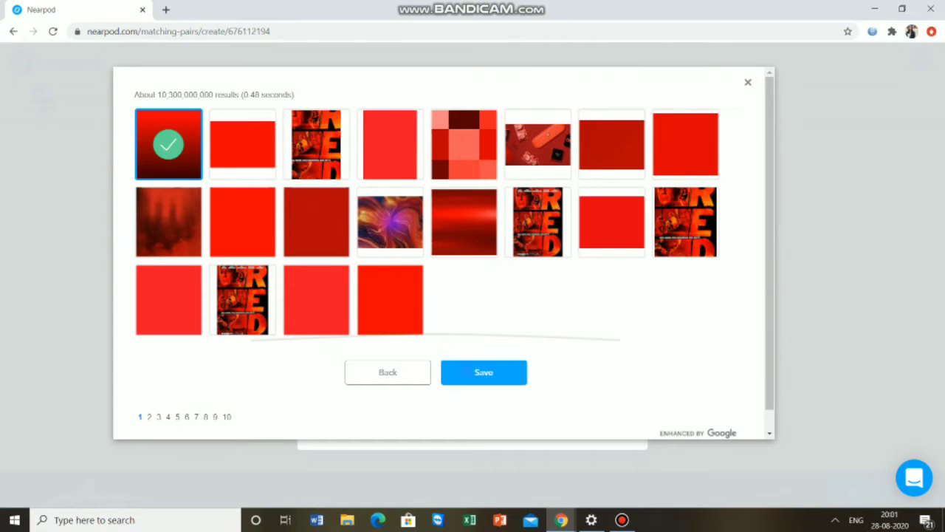
left_click(484, 372)
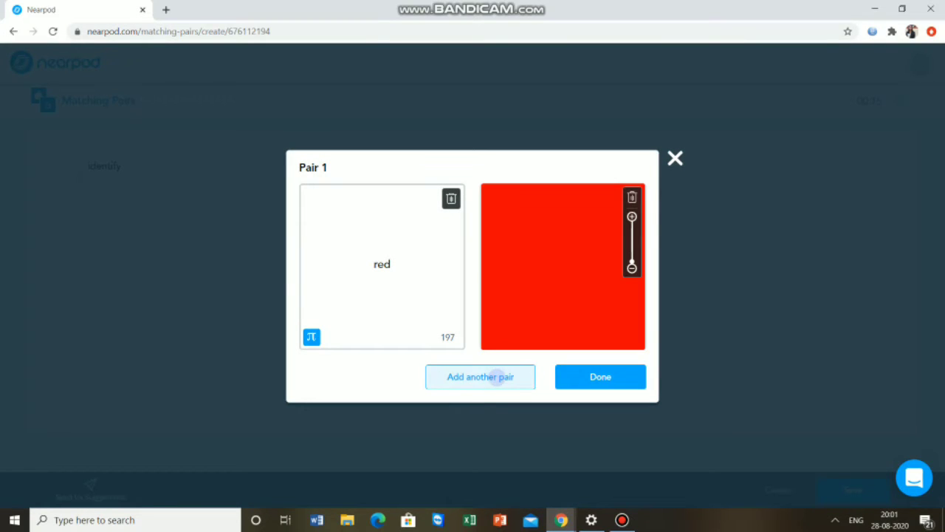
Add a second pair with the text blue, and remove the empty text entry started for its matching half.
left_click(494, 377)
left_click(393, 244)
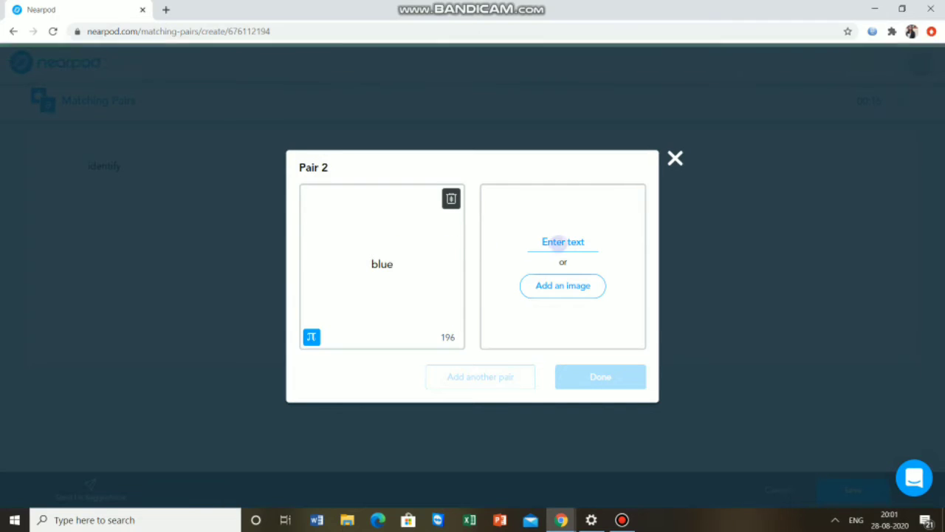
left_click(562, 241)
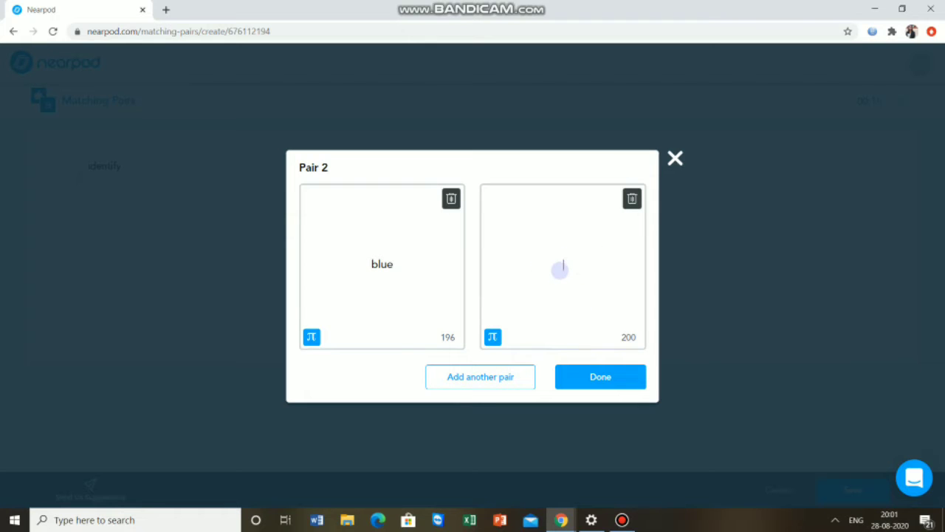
left_click(632, 198)
Match blue with a solid blue picture found by an image search for blue, and save the Matching Pairs activity.
left_click(563, 280)
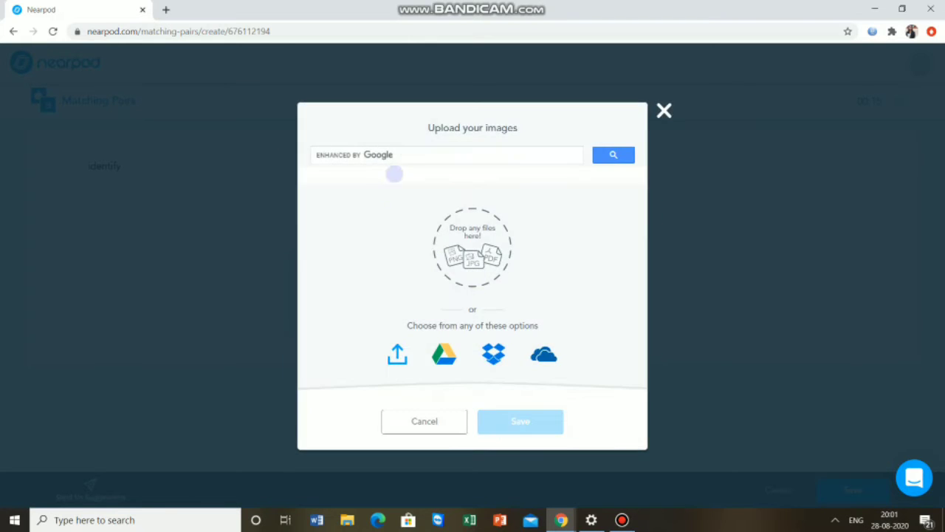
type("blue")
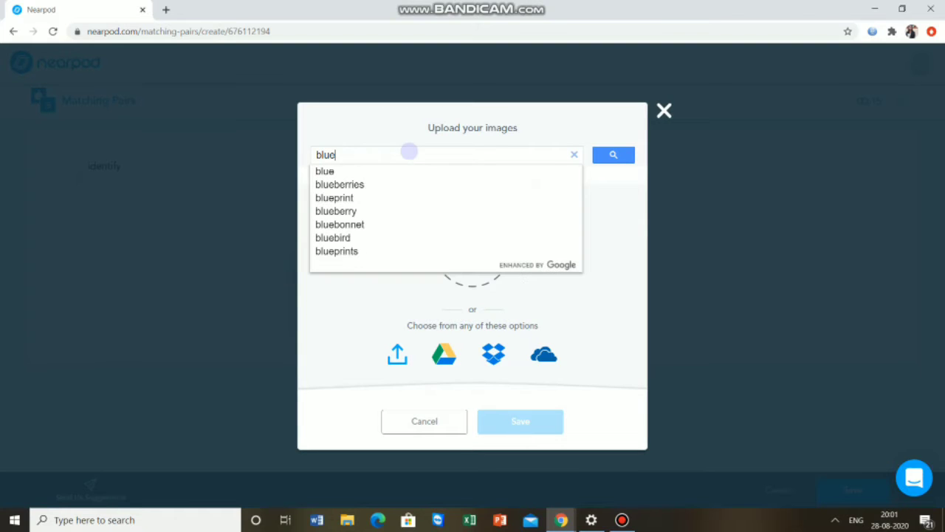
left_click(330, 172)
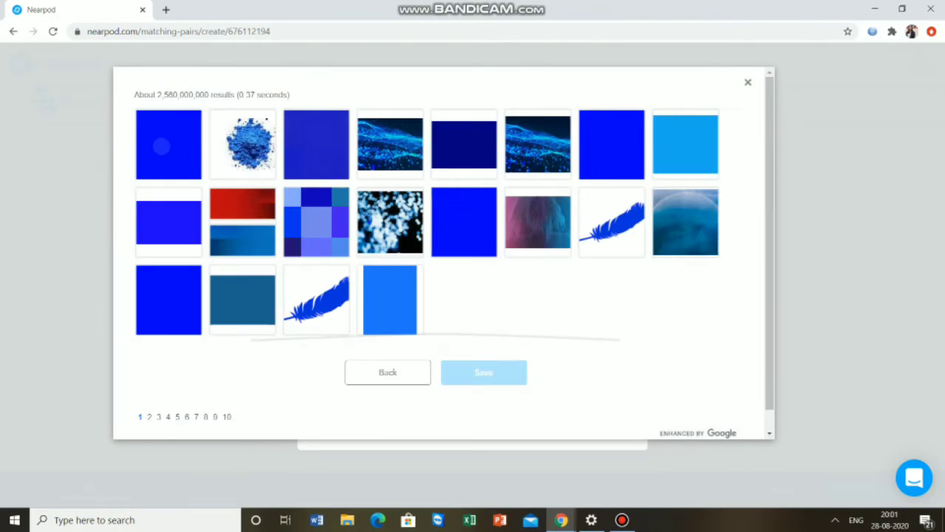
left_click(161, 146)
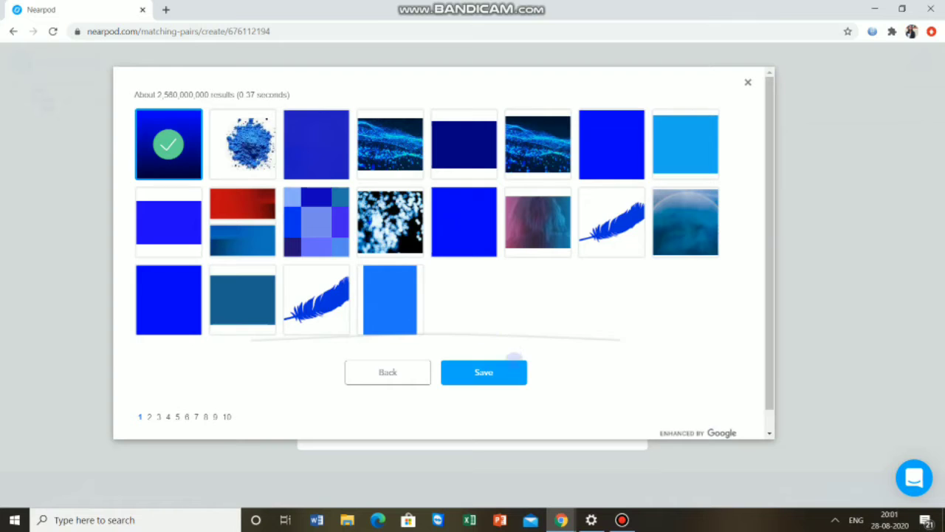
left_click(514, 363)
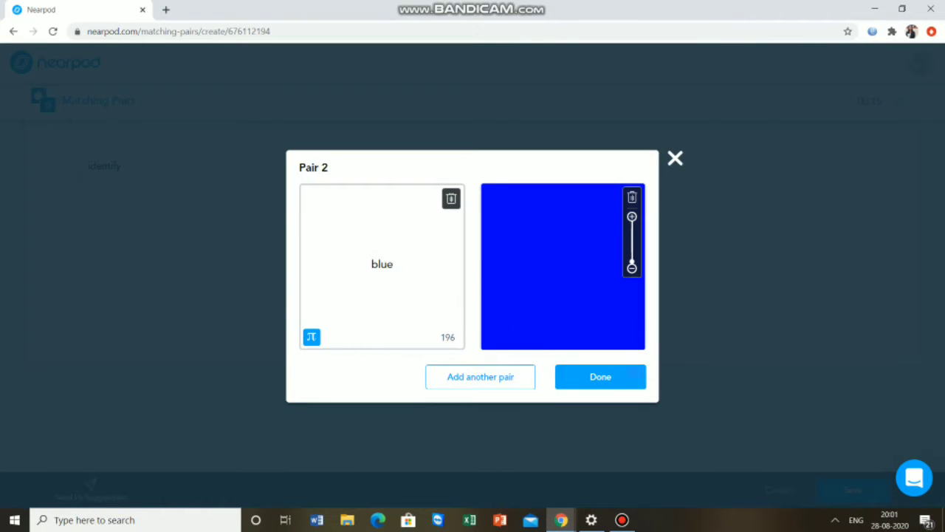
left_click(610, 380)
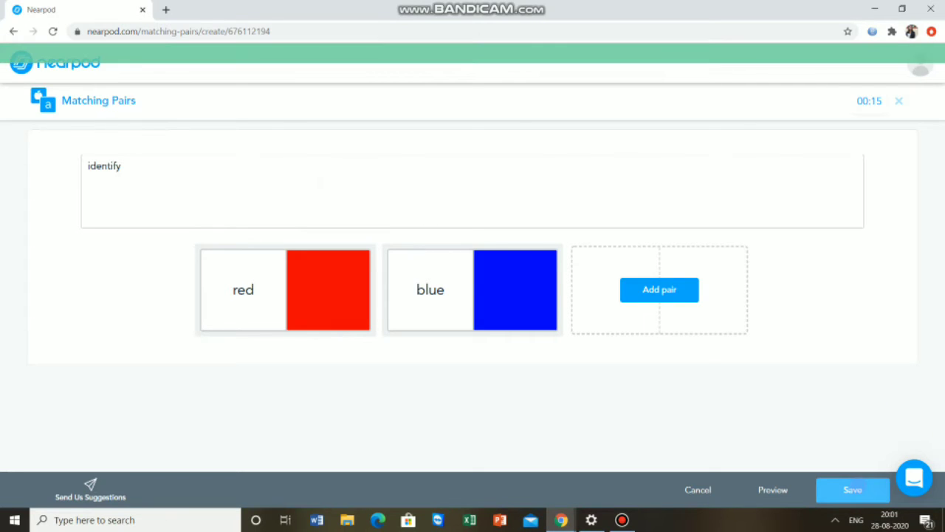
left_click(855, 488)
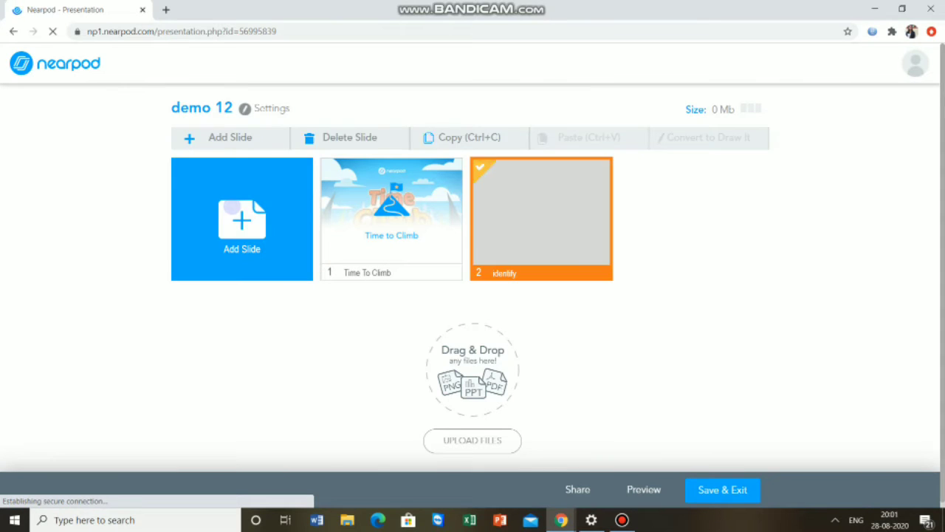
Start a Quiz activity and examine its title, question and answer option fields.
left_click(242, 211)
left_click(308, 173)
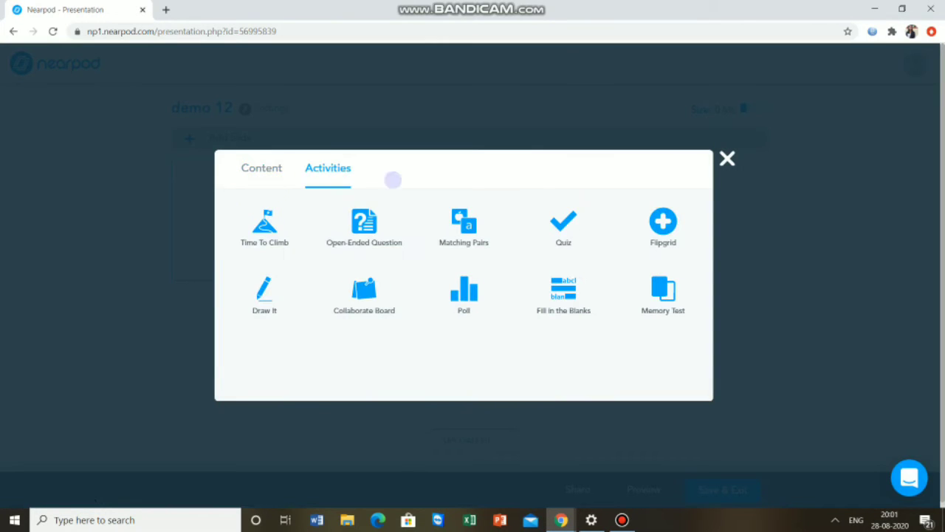
left_click(572, 241)
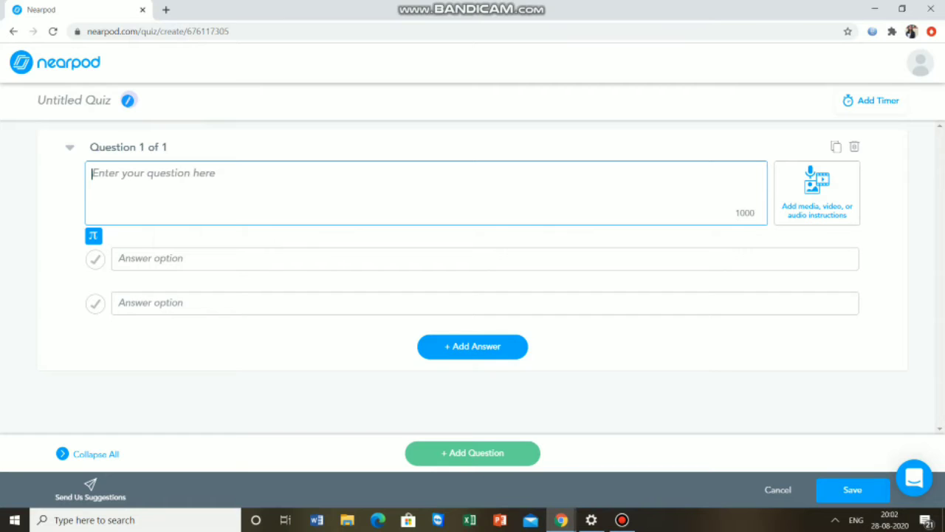
left_click(127, 100)
left_click(158, 171)
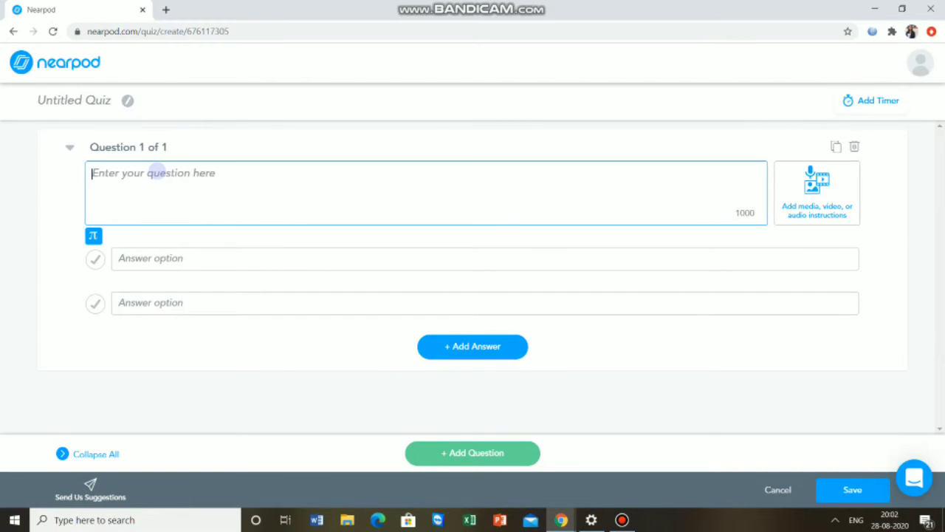
left_click(175, 259)
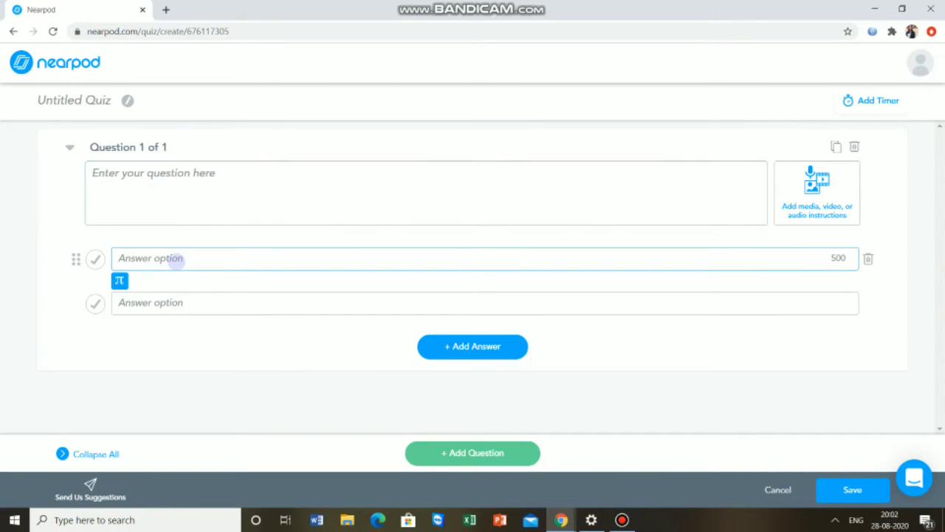
Mark both blank quiz answer options as correct, and cancel the quiz without keeping the changes.
left_click(95, 259)
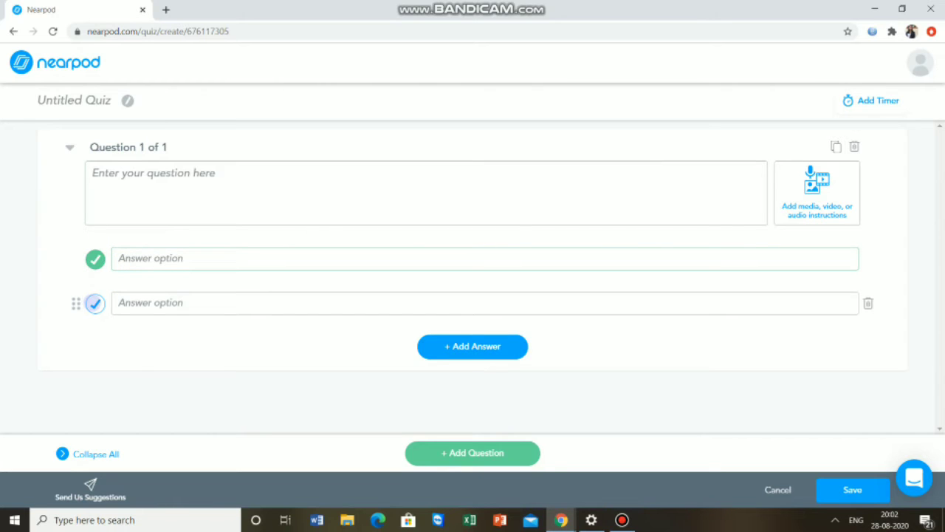
left_click(94, 303)
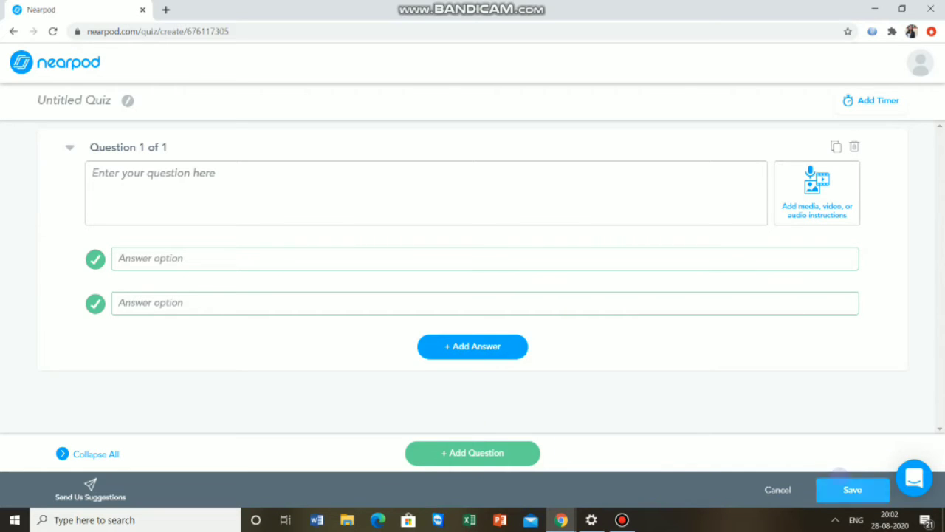
left_click(778, 490)
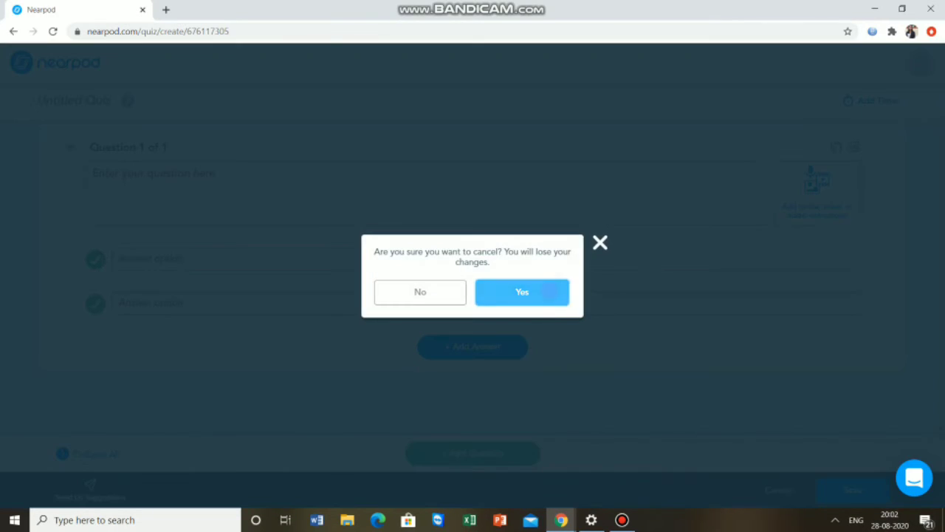
left_click(547, 291)
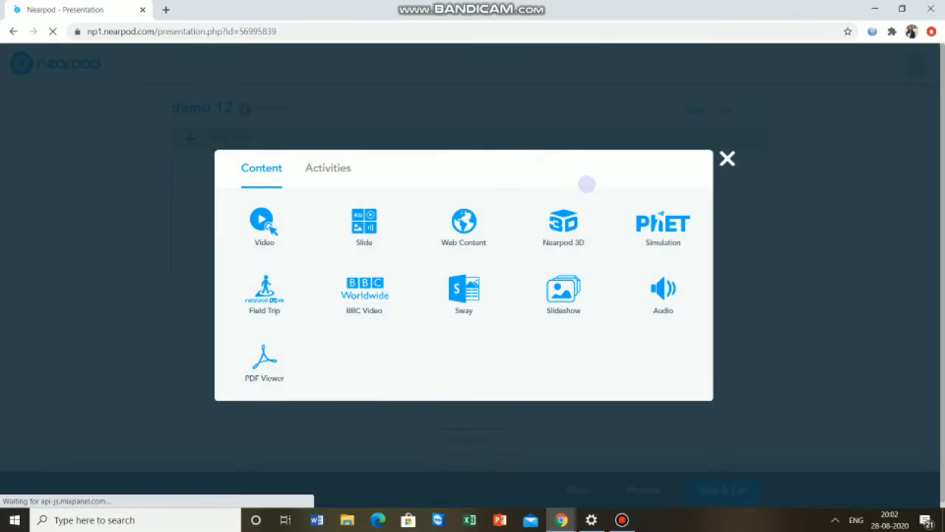
Open the Flipgrid activity to examine its teacher and student URL fields, and cancel it.
left_click(329, 170)
left_click(678, 225)
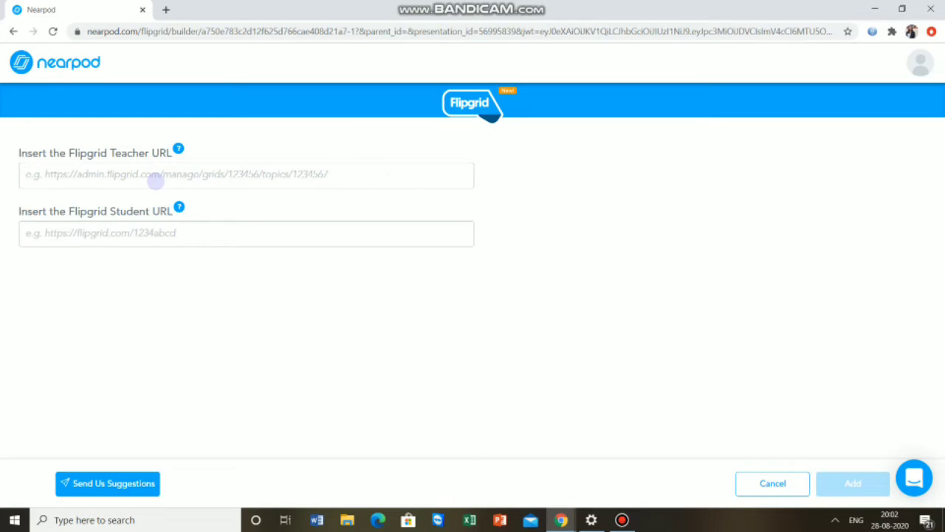
left_click(782, 482)
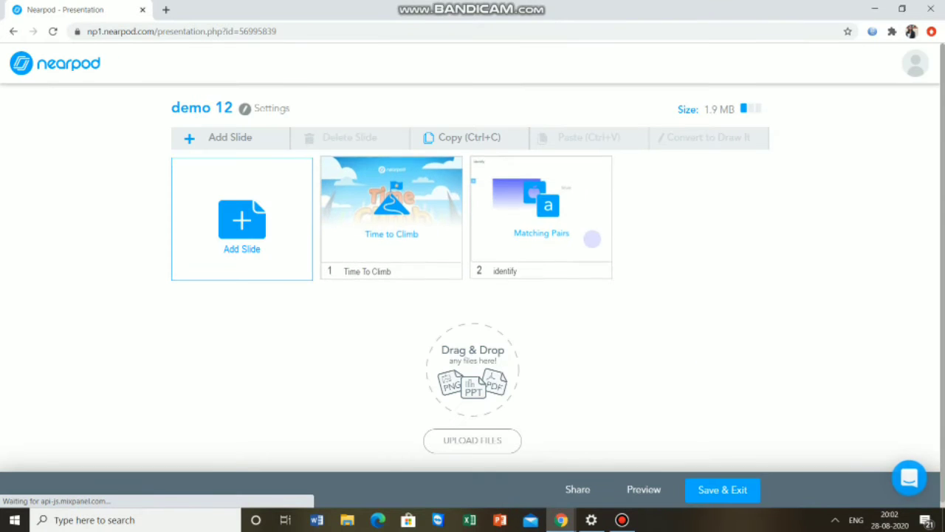
Try to move the Matching Pairs slide ahead of the Time to Climb slide.
left_click(547, 250)
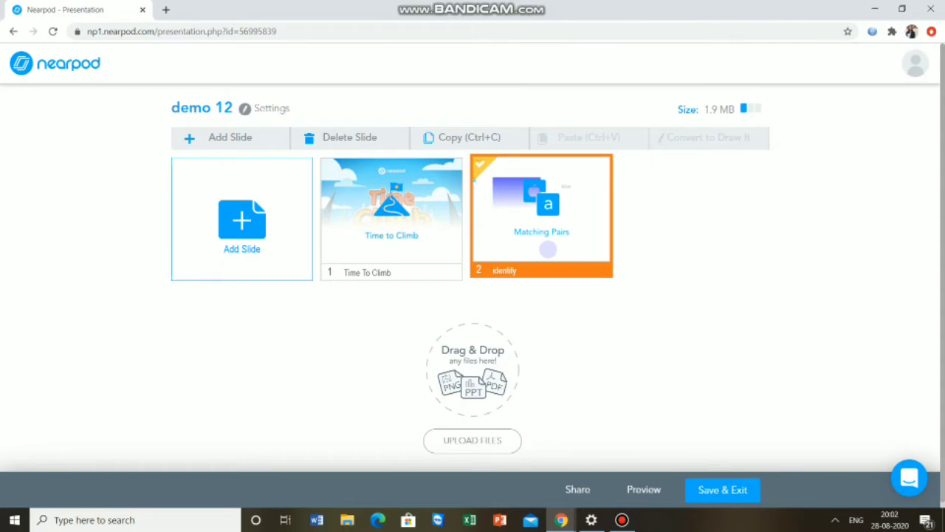
left_click_drag(547, 250, 384, 256)
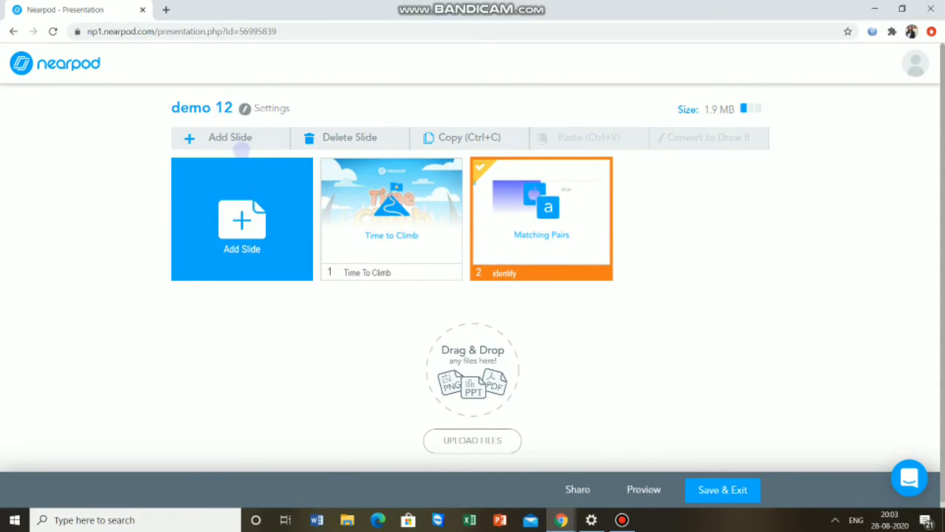
Start a Draw It activity and enter label as its instructions.
left_click(237, 140)
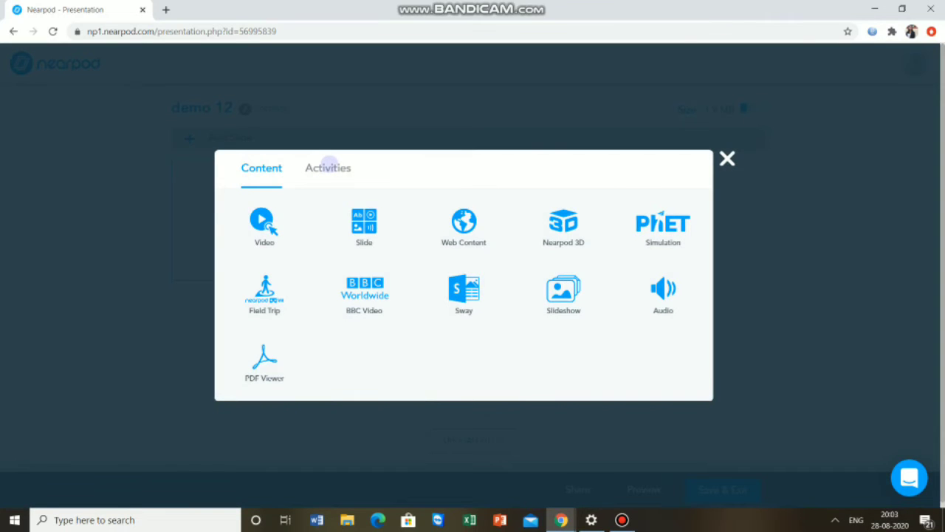
left_click(328, 168)
left_click(252, 309)
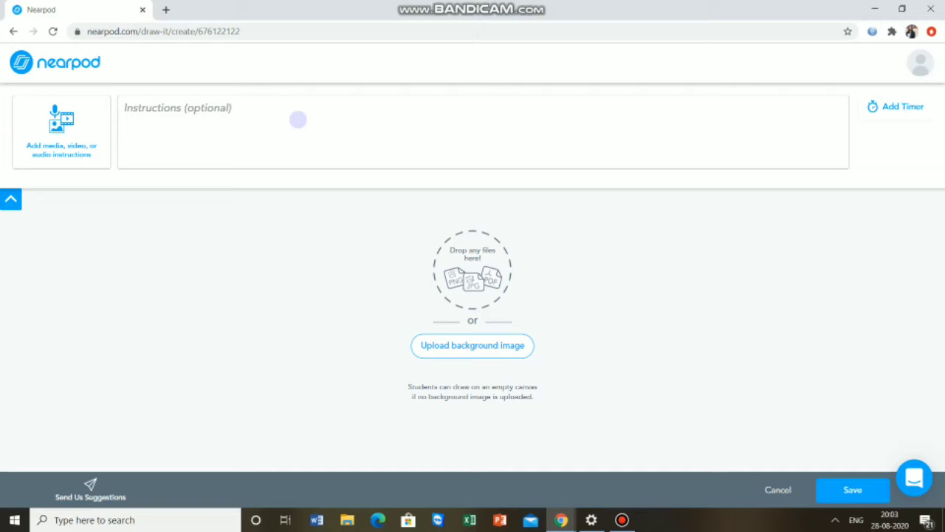
left_click(298, 119)
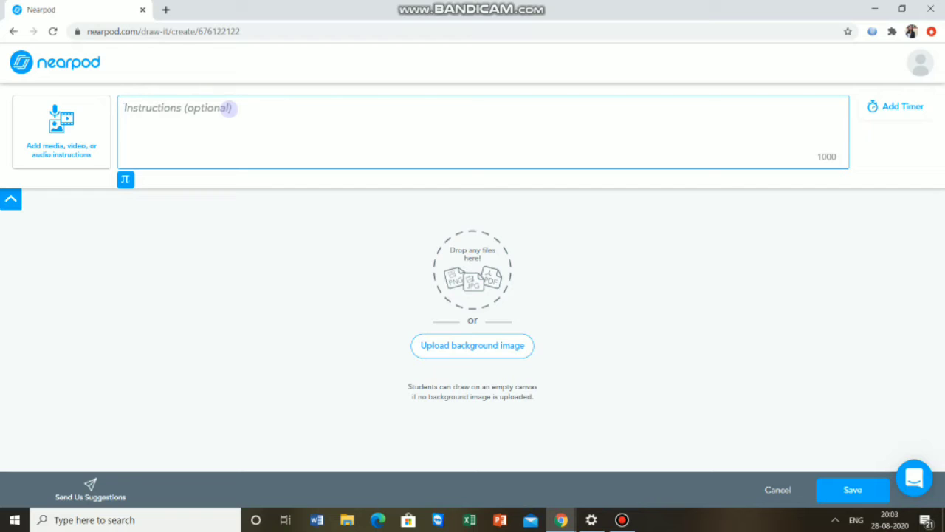
type("d")
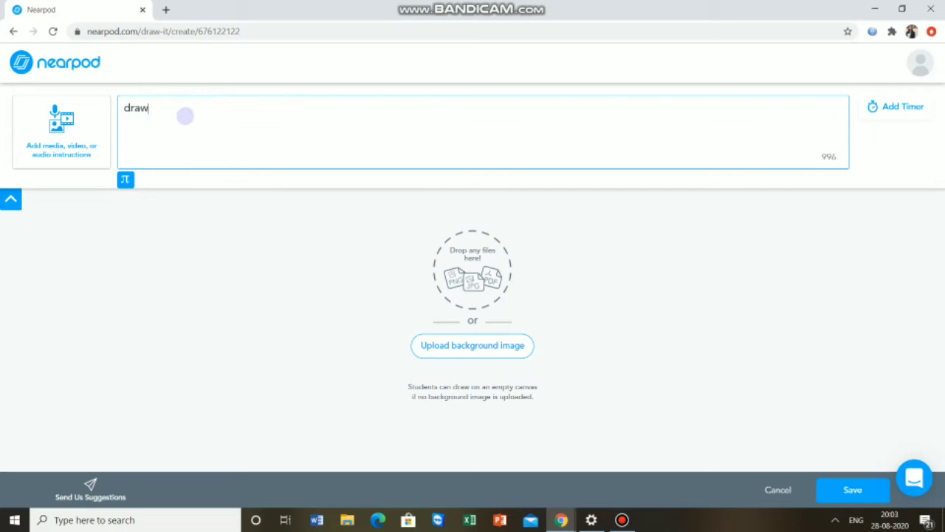
type("raw")
left_click_drag(122, 109, 159, 110)
type("label")
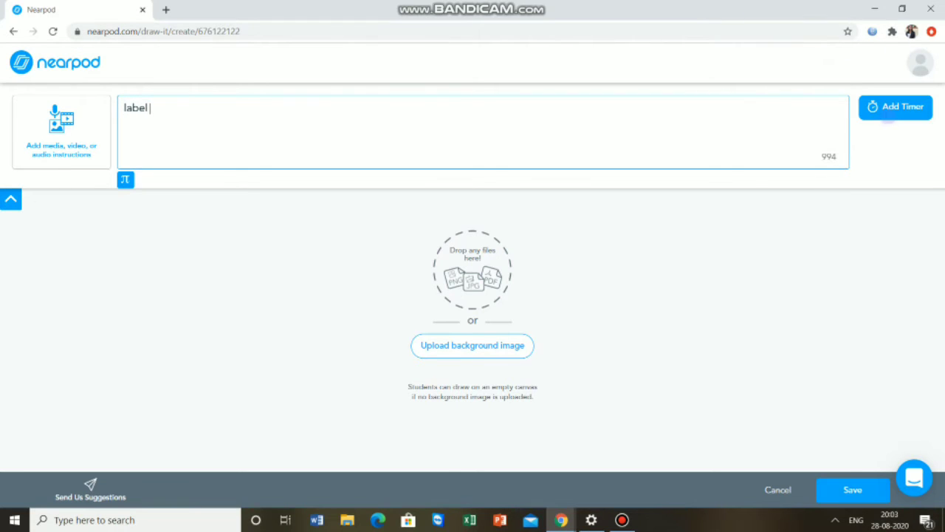
Add a 15-second timer to the Draw It activity.
left_click(895, 106)
left_click(506, 281)
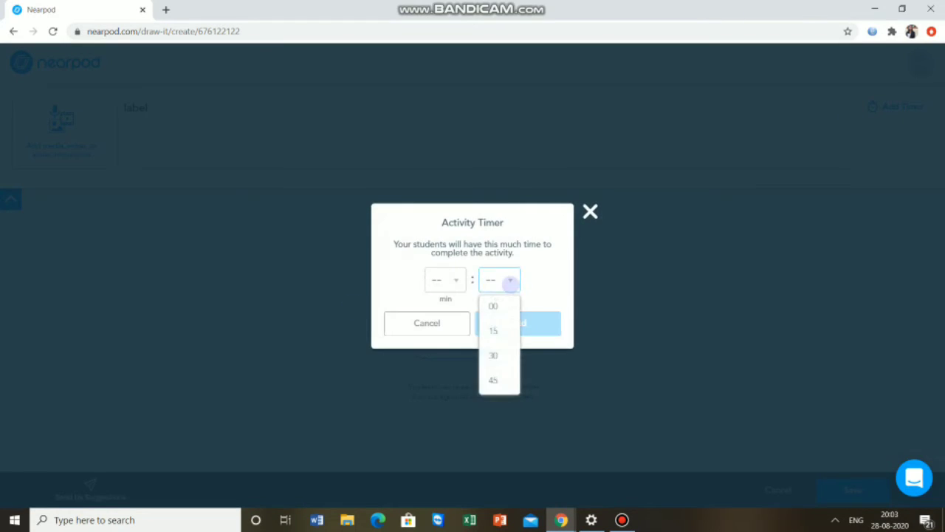
left_click(495, 326)
left_click(518, 322)
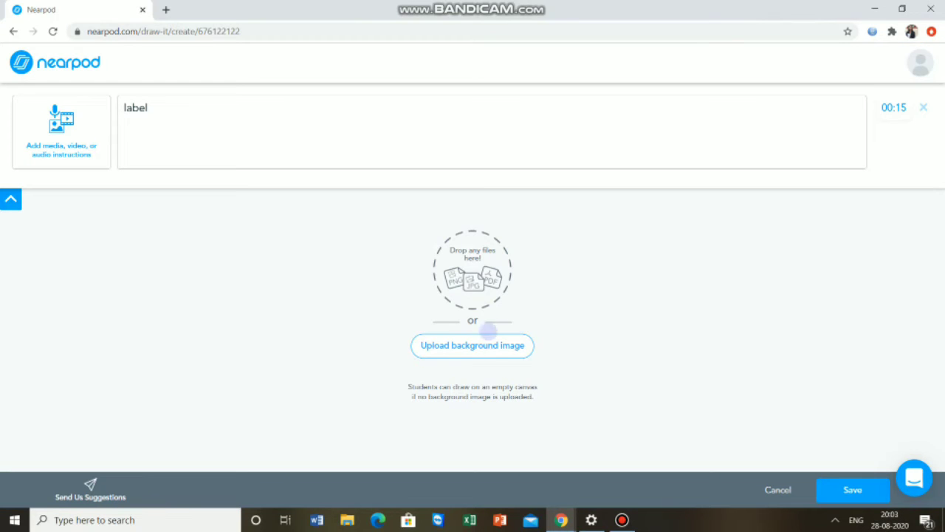
Search for an indian map image, use the blank India outline map as the drawing background, and save the Draw It activity.
left_click(489, 346)
left_click(356, 160)
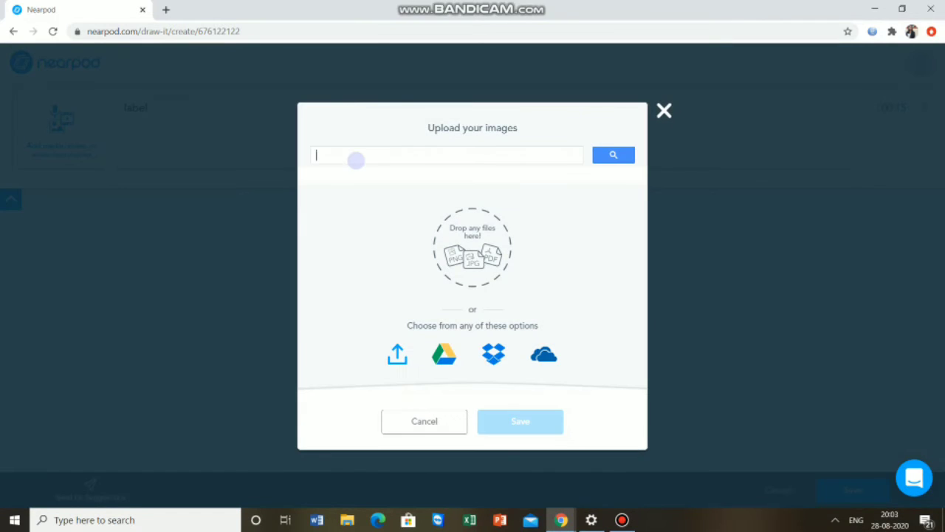
type("indian map")
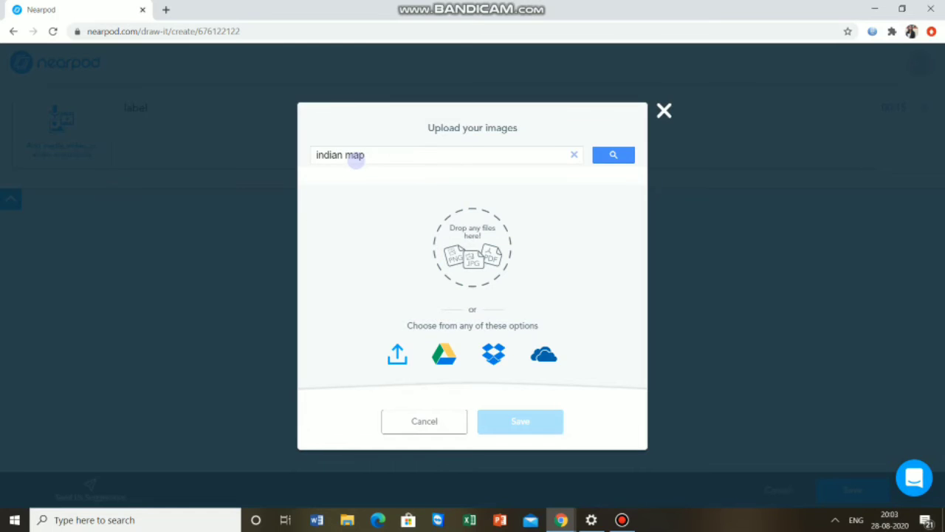
left_click(600, 155)
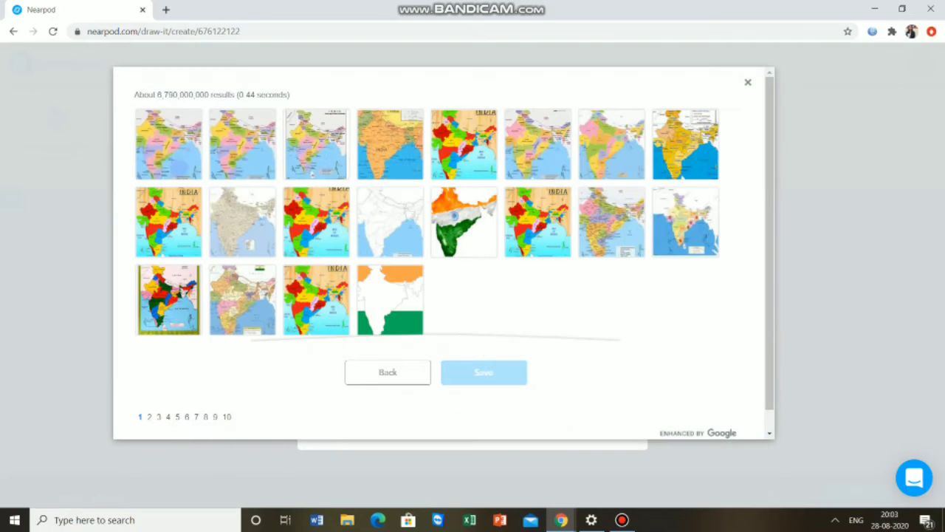
left_click(381, 231)
left_click(491, 377)
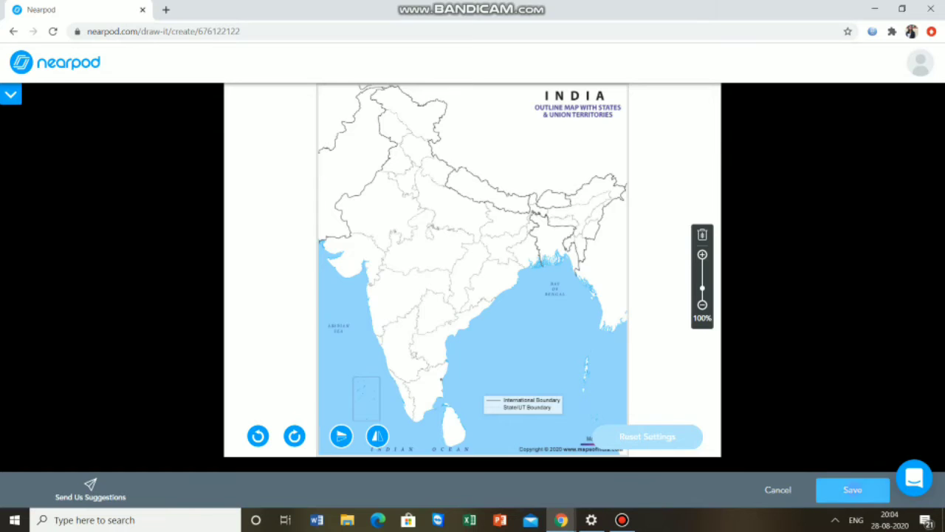
left_click(853, 490)
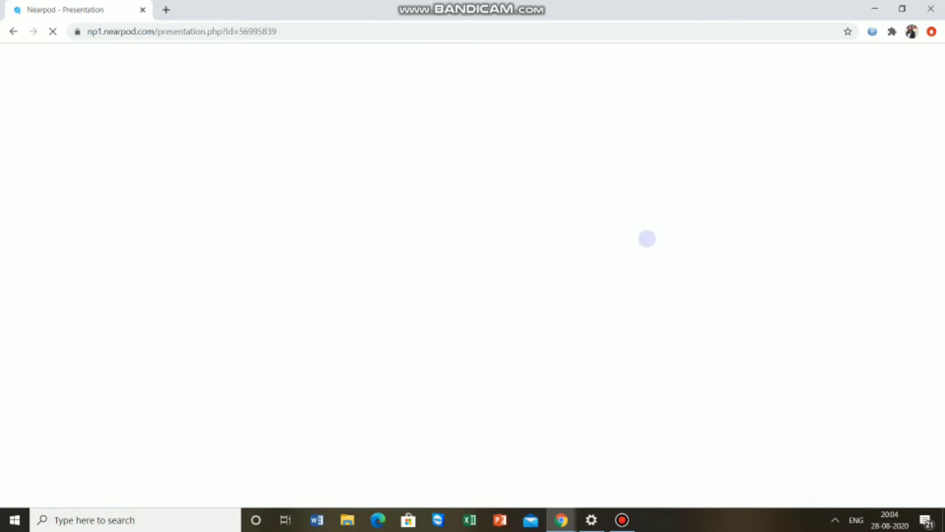
Start a Collaborate Board activity with the topic corono virus.
left_click(286, 241)
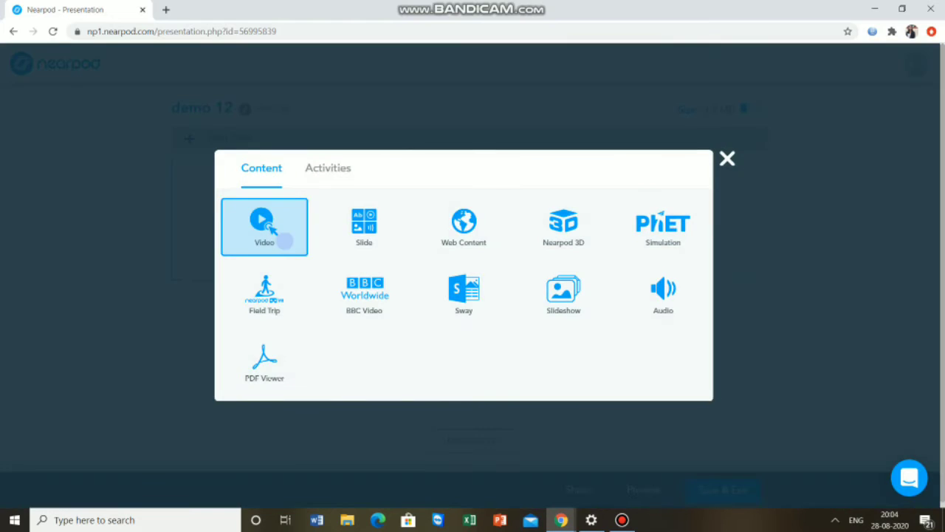
left_click(331, 169)
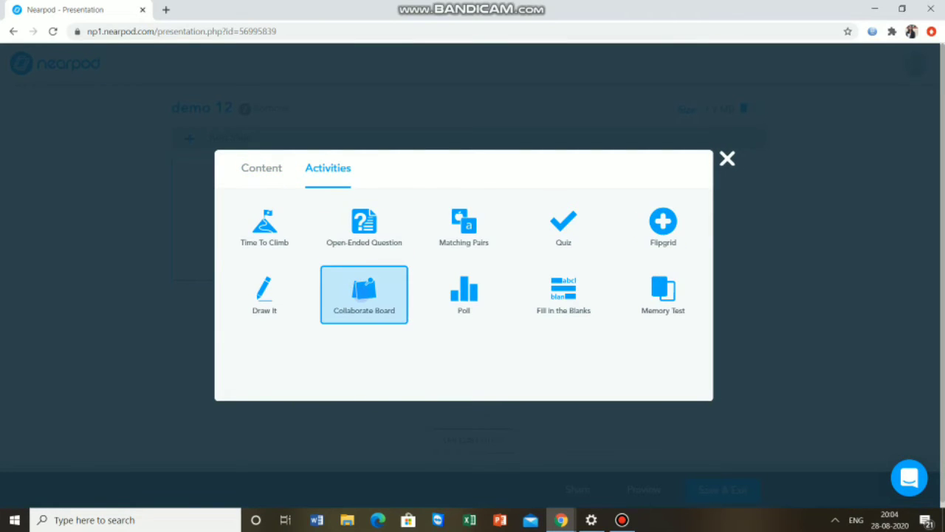
left_click(361, 294)
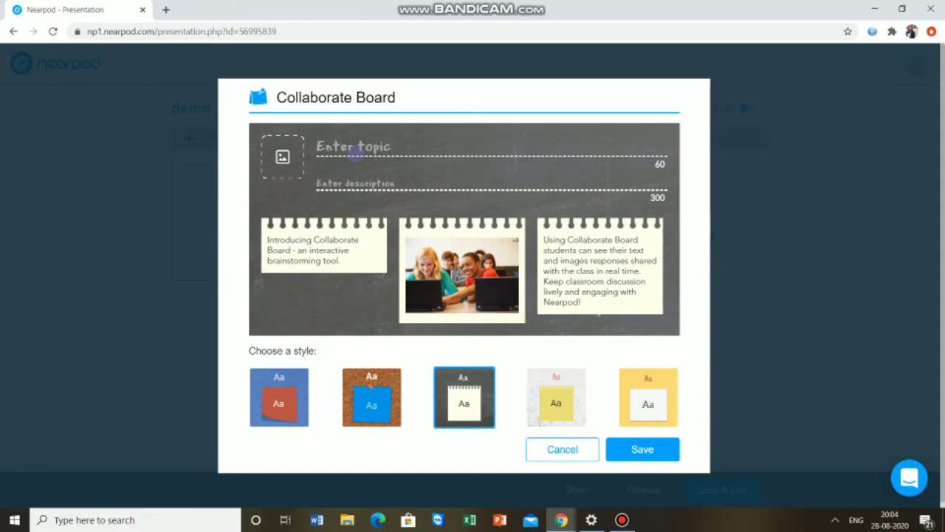
type("corono virus")
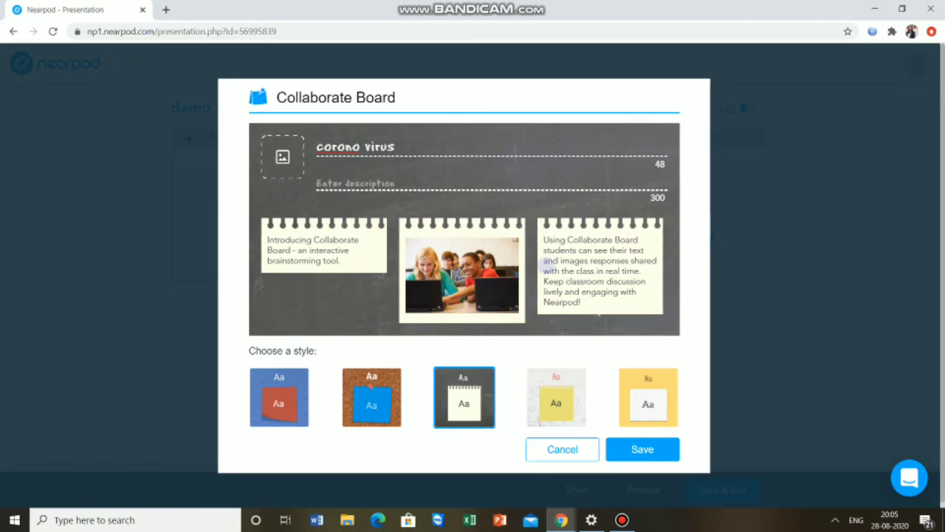
Add the first corono virus search image to the board, apply the light grey style with yellow notes, and save it.
left_click(281, 172)
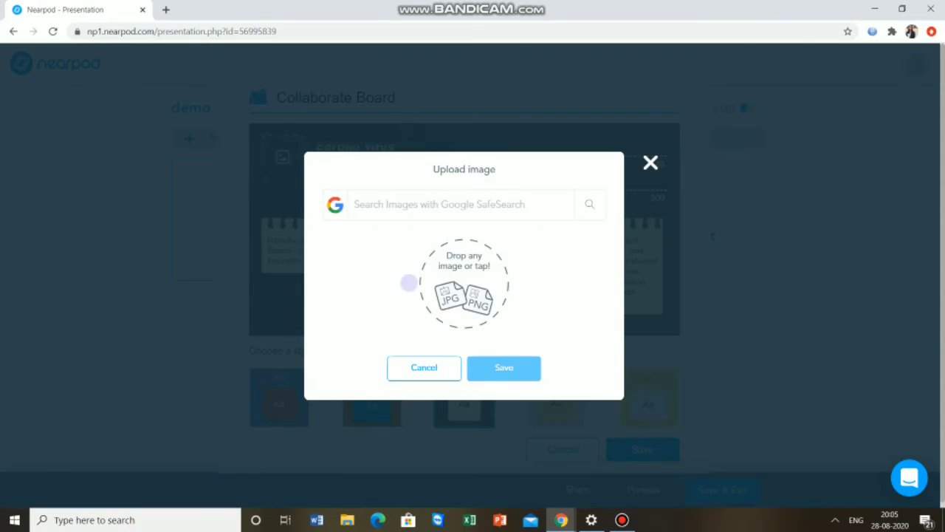
left_click(452, 213)
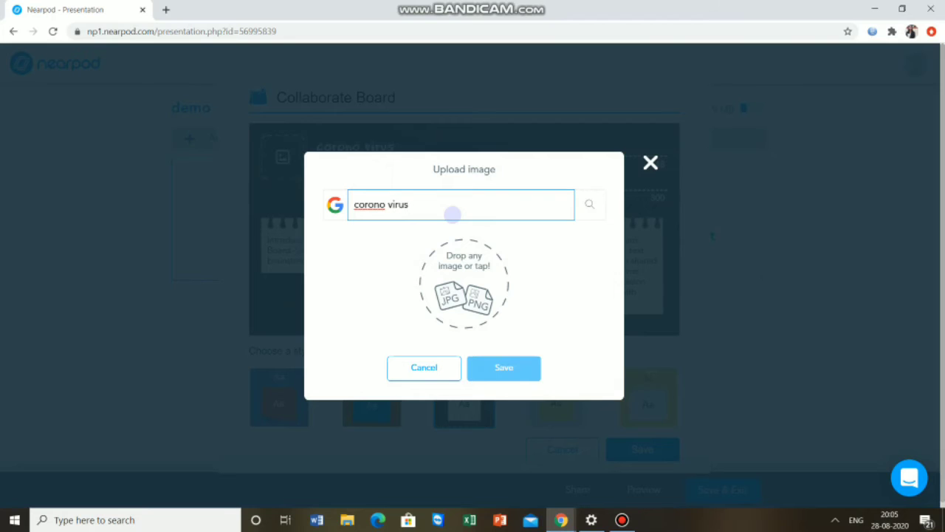
key("Return")
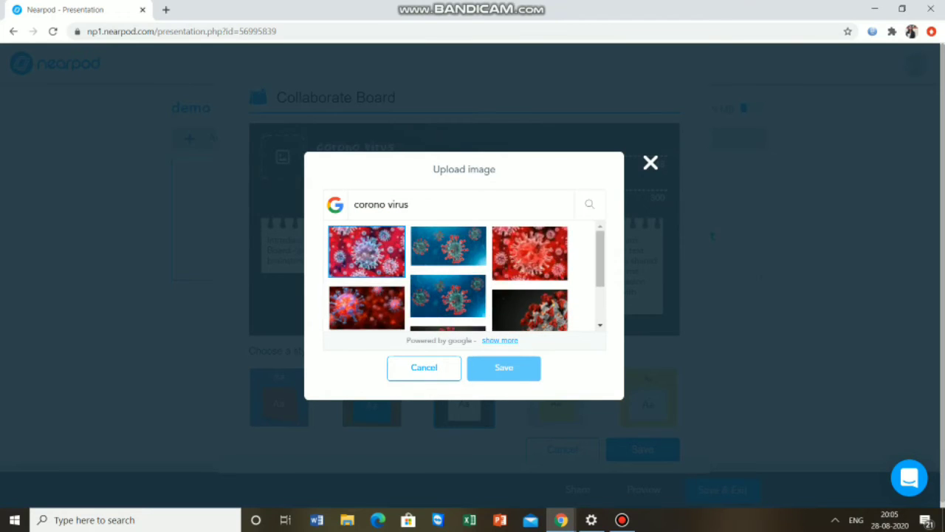
left_click(363, 247)
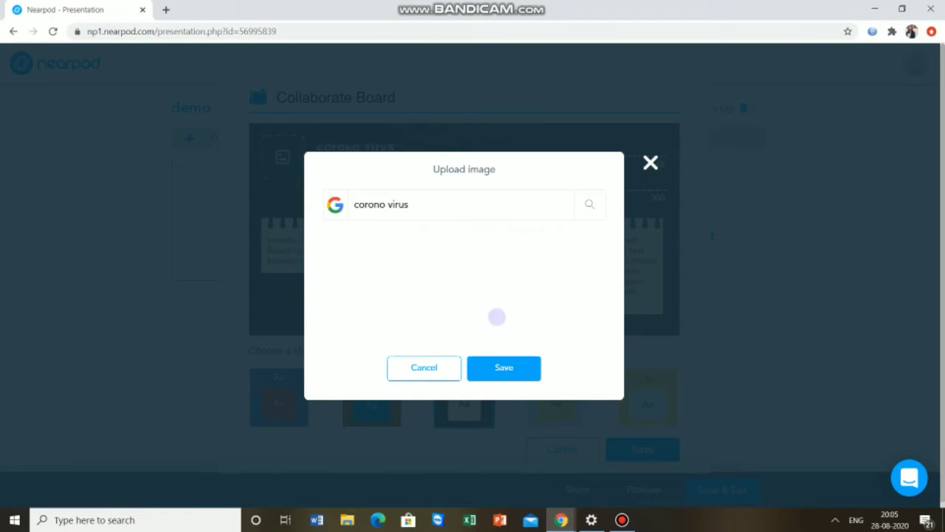
left_click(422, 206)
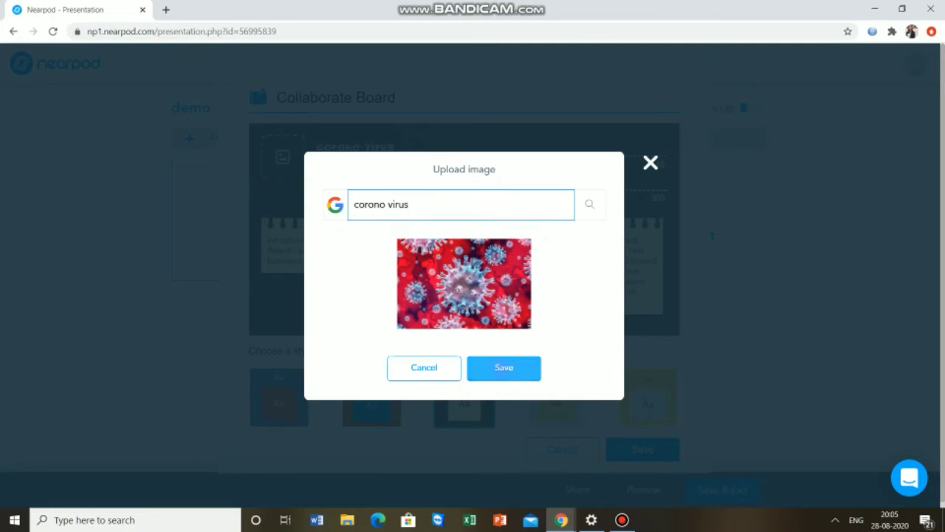
left_click(505, 370)
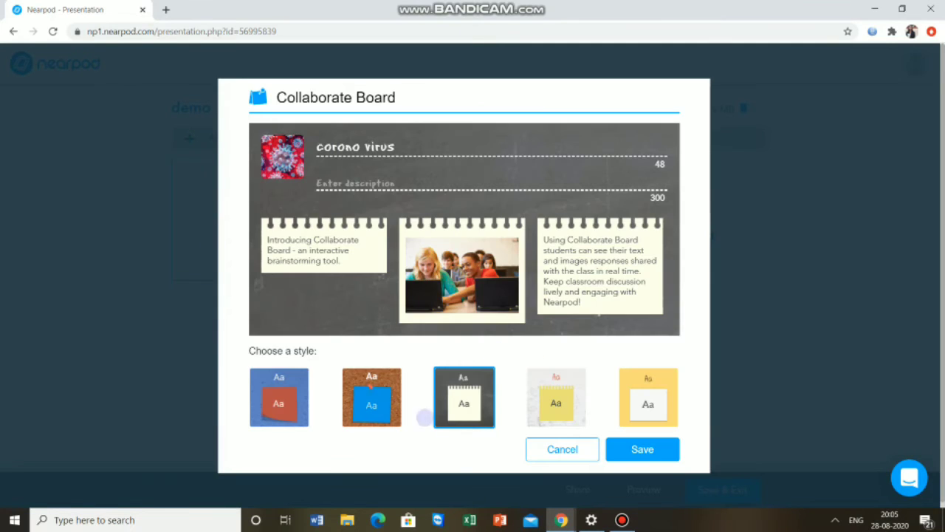
left_click(563, 378)
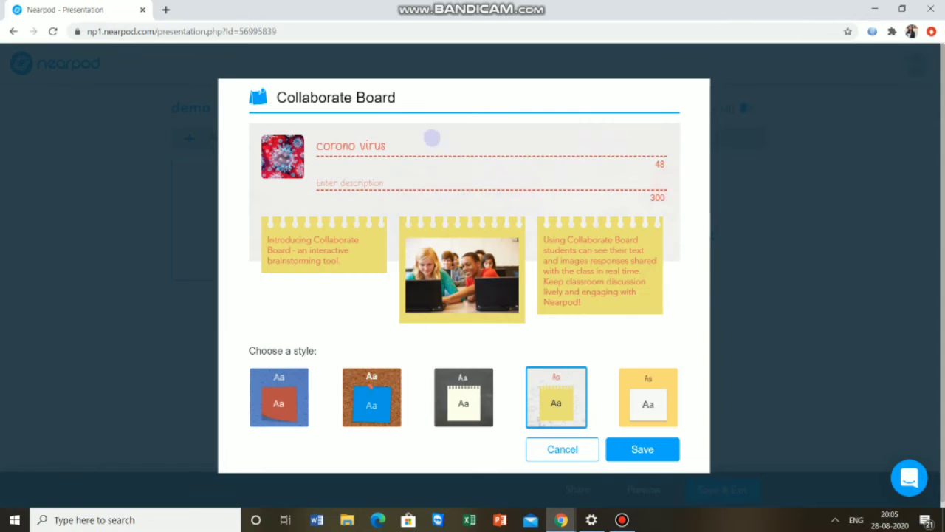
left_click(642, 449)
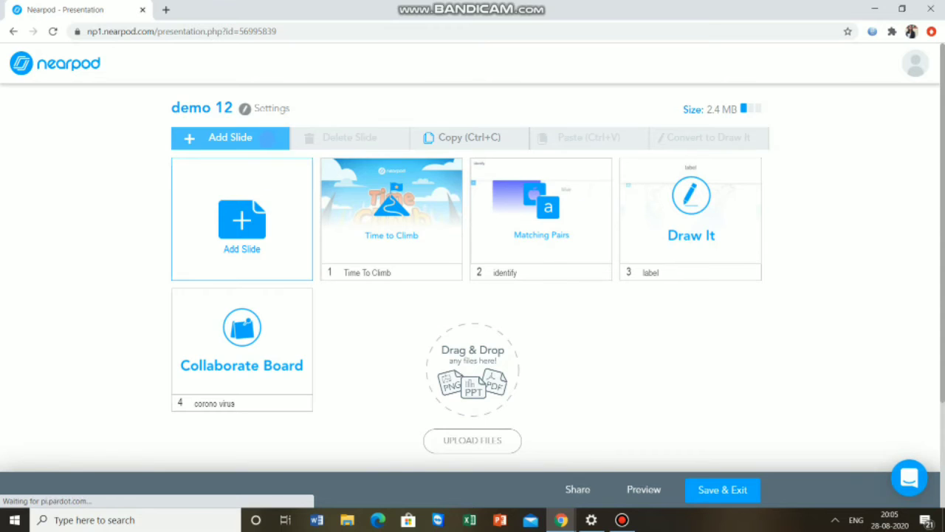
Open a Poll activity to examine its question and answer fields and its multiple-options setting, and cancel it.
left_click(266, 138)
left_click(330, 168)
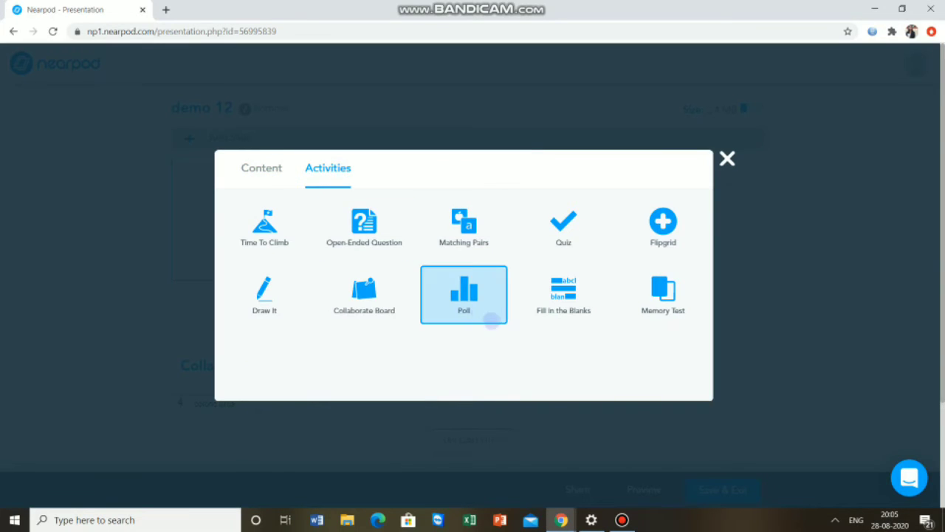
left_click(472, 290)
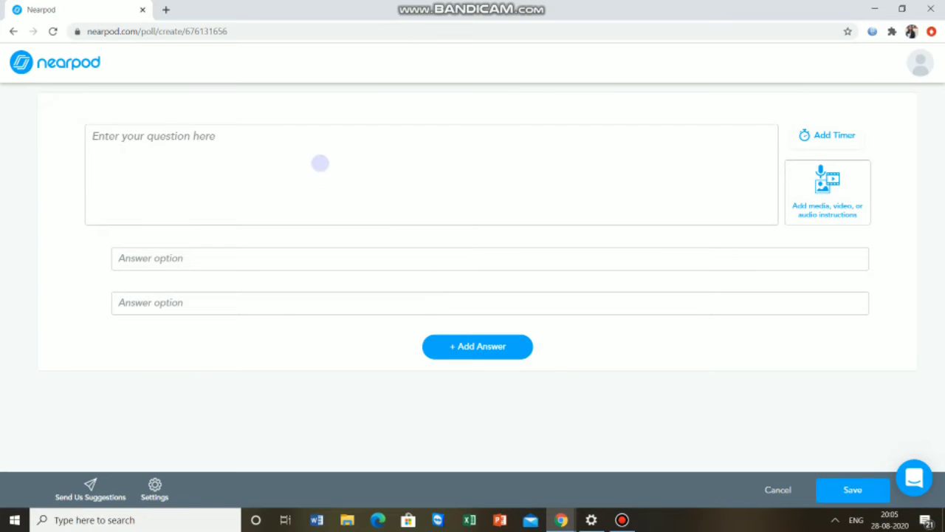
left_click(145, 152)
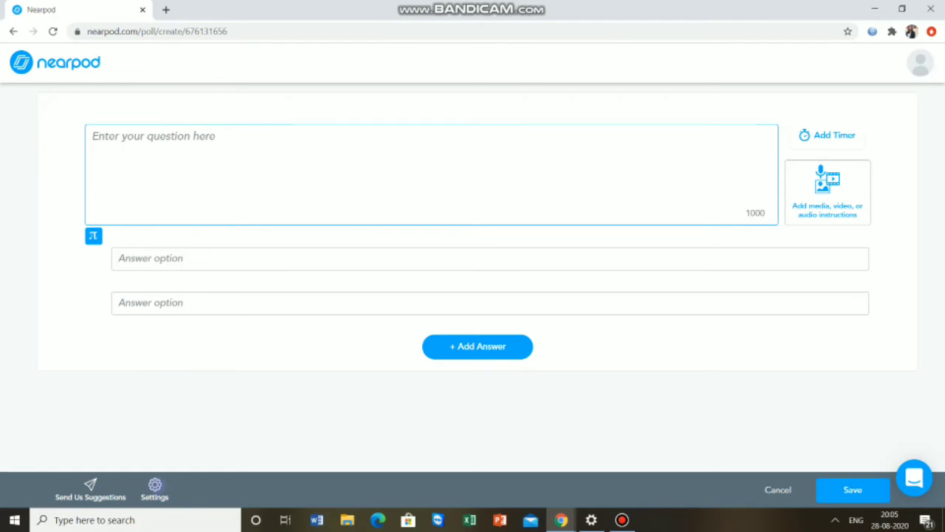
left_click(155, 489)
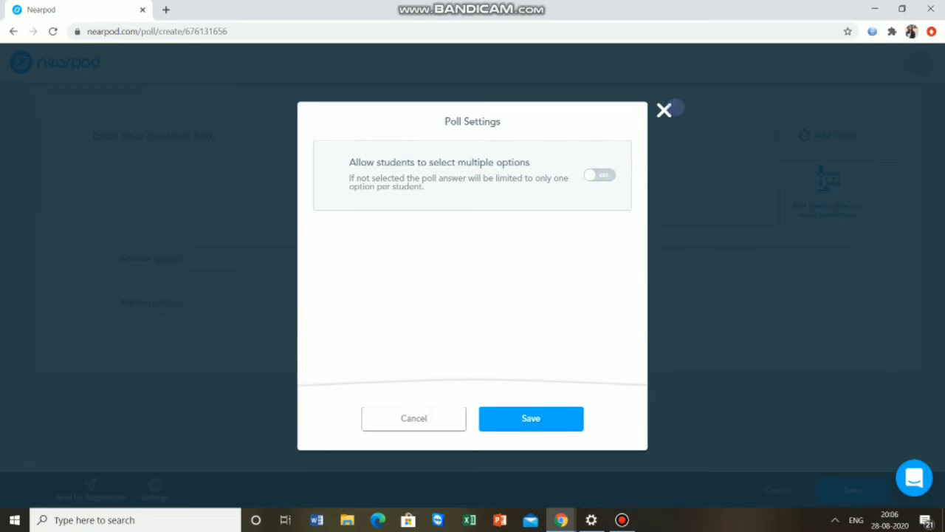
left_click(663, 108)
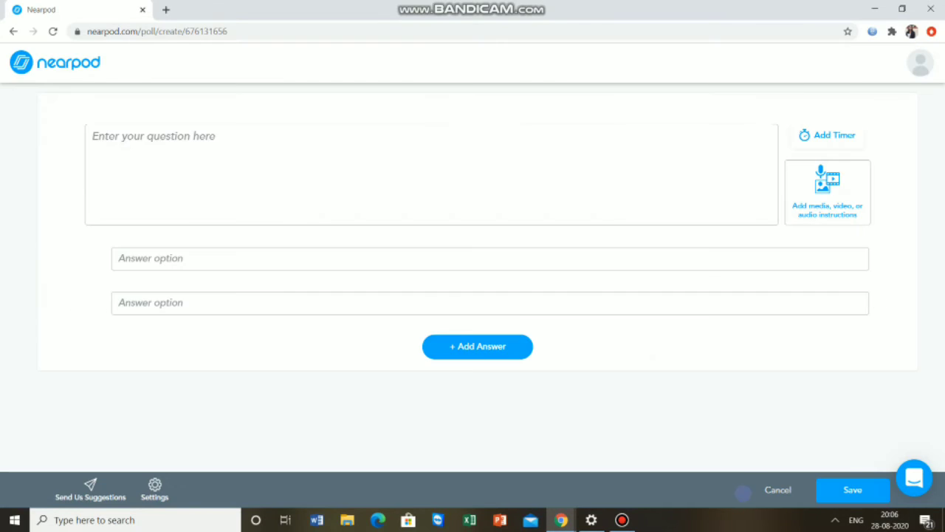
left_click(778, 489)
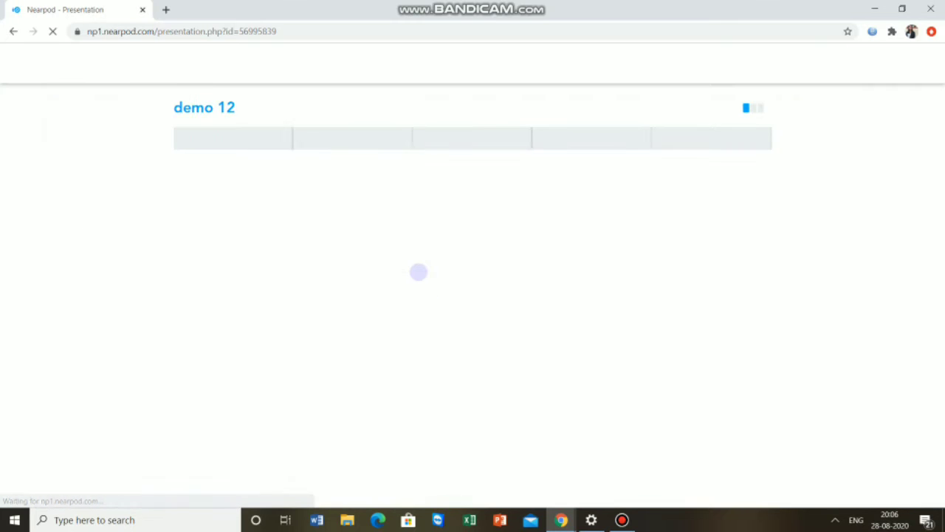
Start a Fill in the Blanks activity with the dark blue text style and the text "nearpod is an all in one app".
left_click(251, 138)
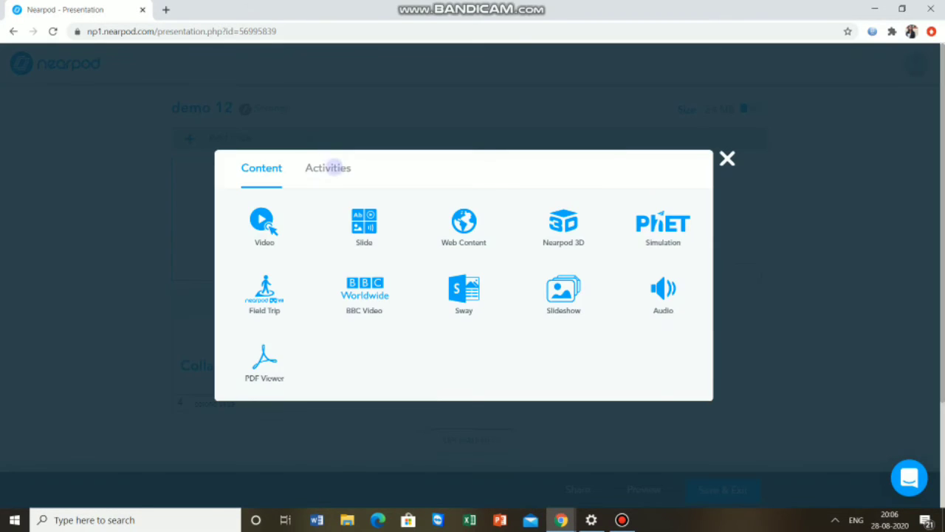
left_click(328, 168)
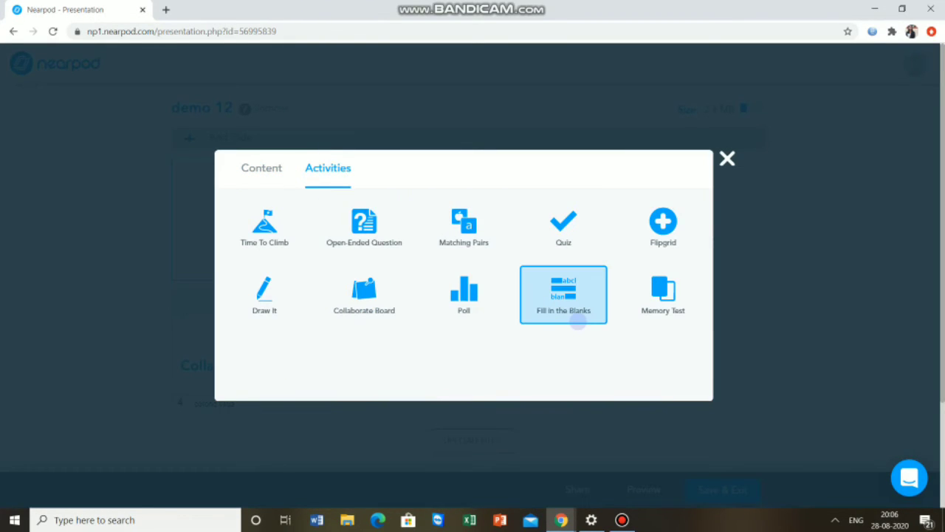
left_click(573, 314)
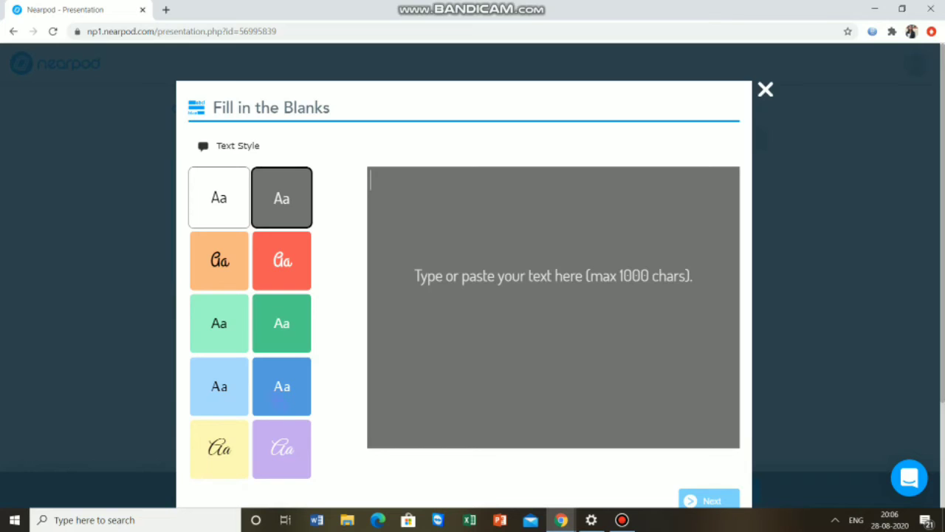
left_click(279, 398)
type("nearpopd")
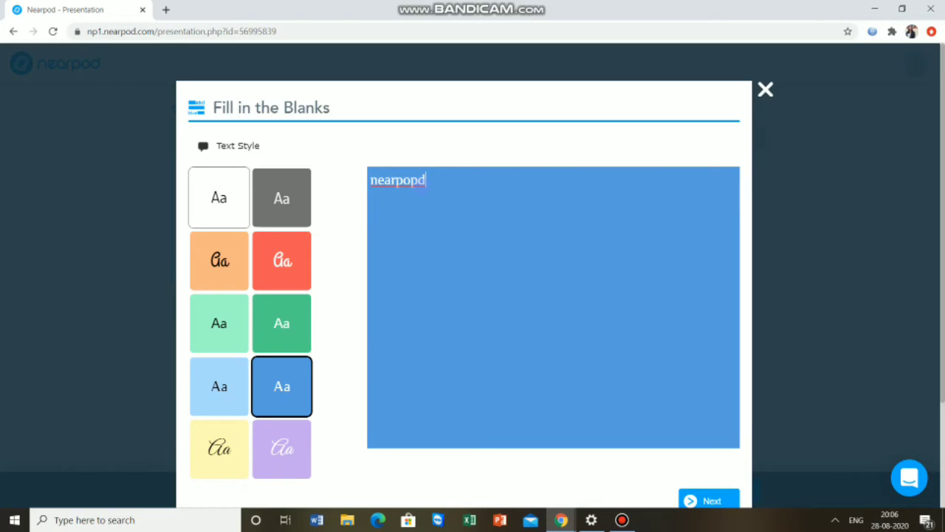
key("ctrl+e")
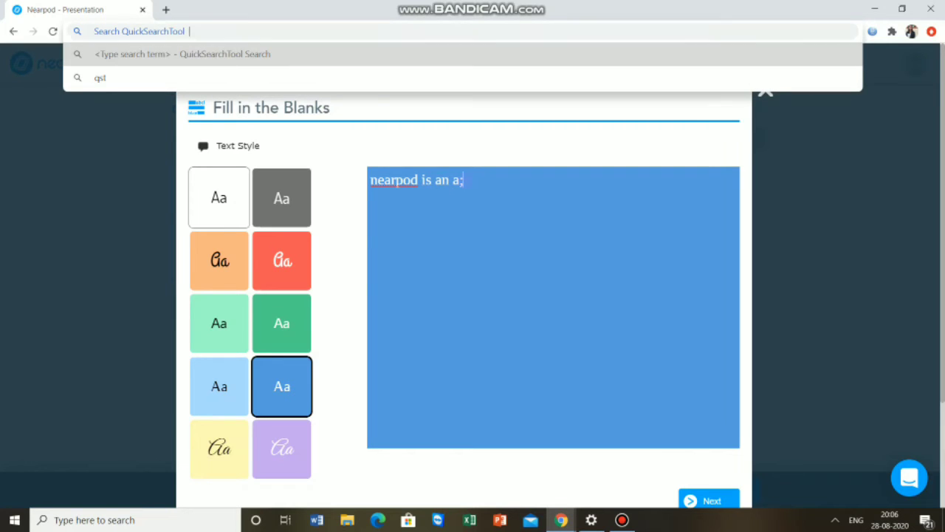
key("BackSpace")
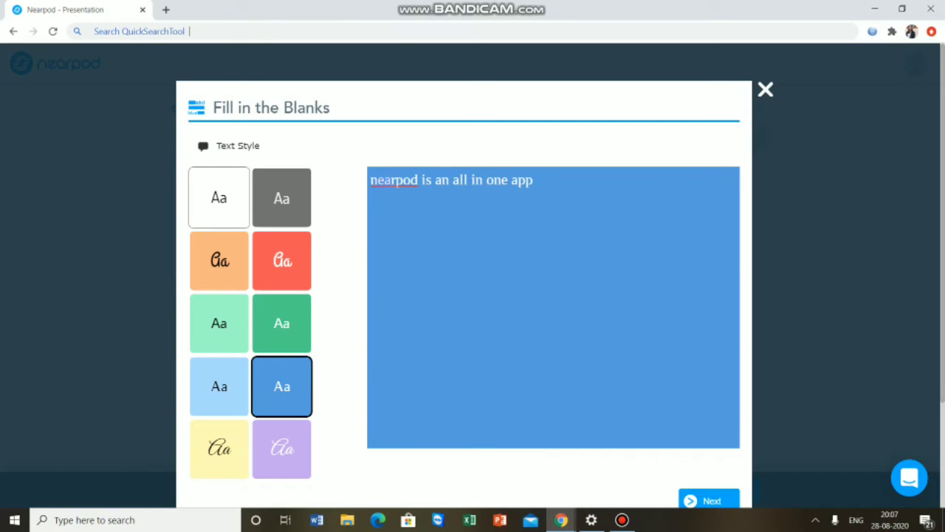
left_click_drag(371, 180, 401, 180)
left_click(450, 179)
Make the word nearpod the blank by adding it to the word bank, and save the Fill in the Blanks activity.
left_click(689, 490)
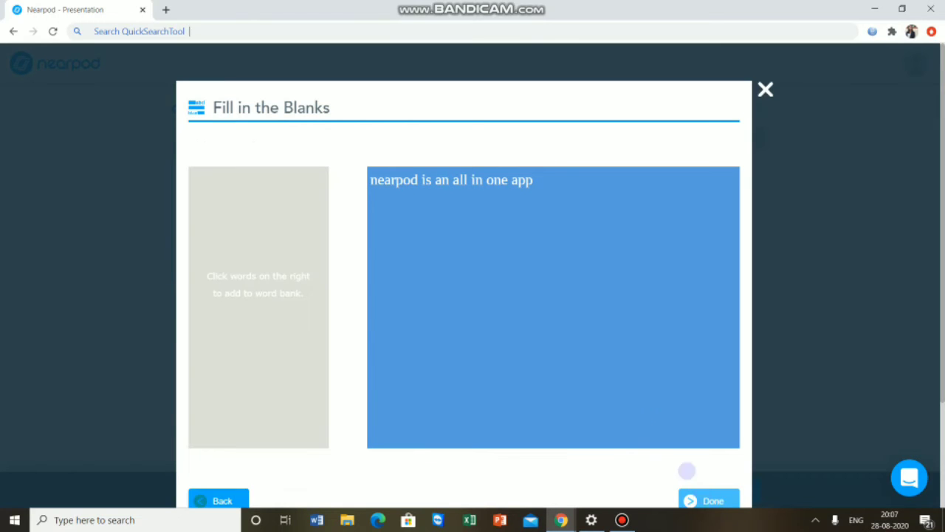
double_click(395, 180)
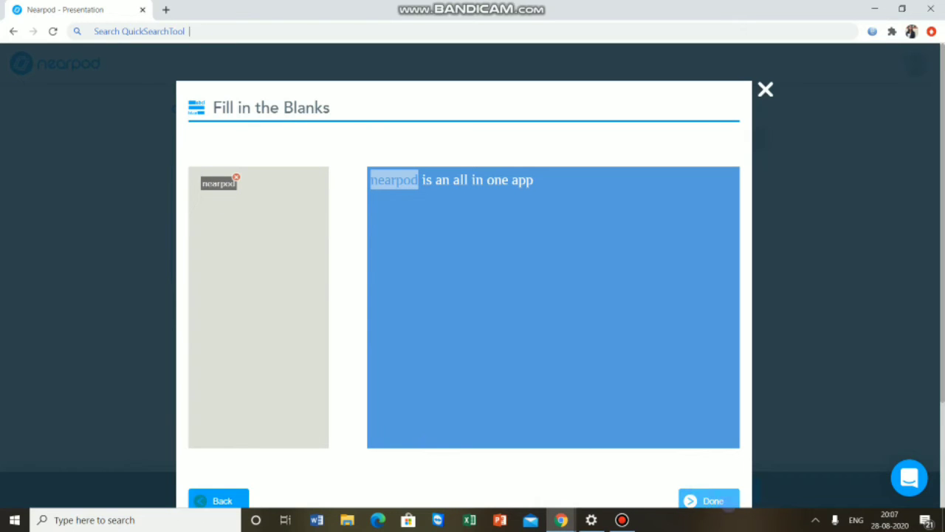
left_click(728, 502)
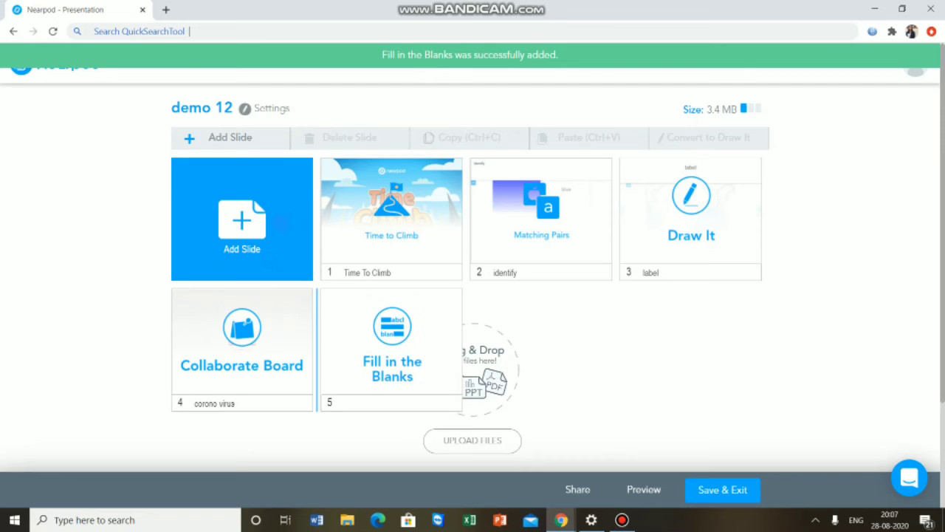
Look over the remaining activity types, including Memory Test, and close the selection.
left_click(271, 263)
left_click(333, 164)
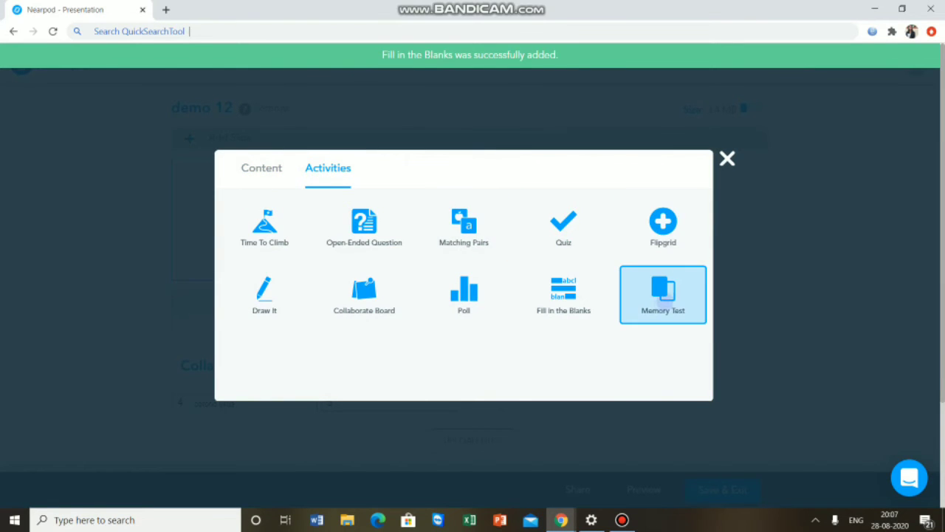
left_click(727, 159)
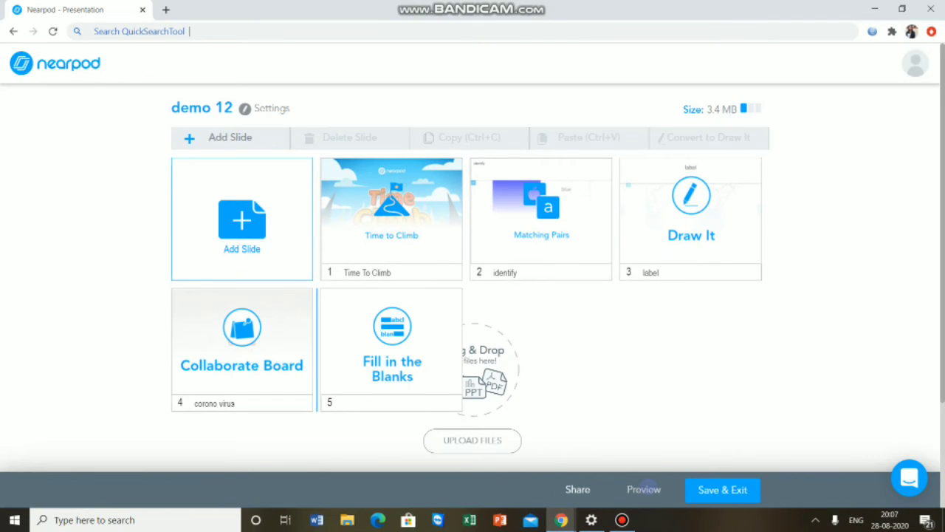
Preview the lesson as a student, going through the Time to Climb and Matching Pairs slides to the Draw It slide.
left_click(644, 489)
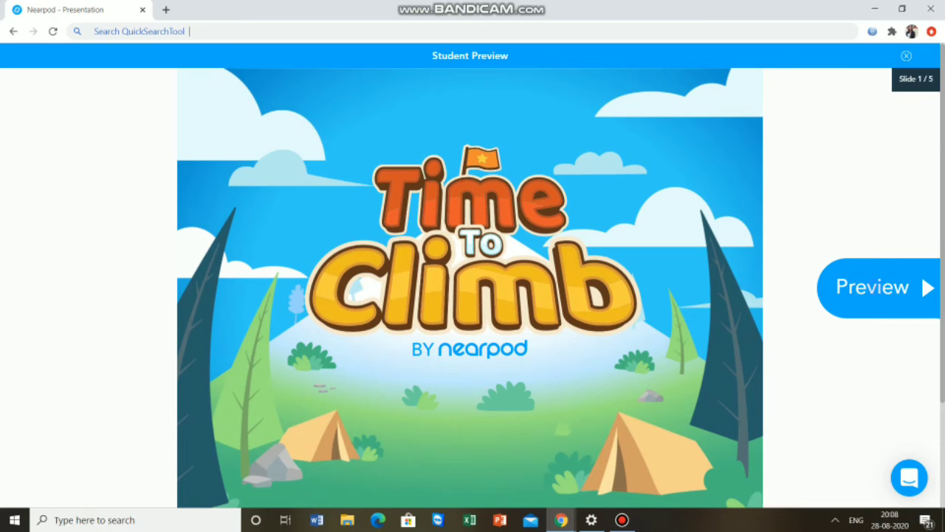
left_click(873, 287)
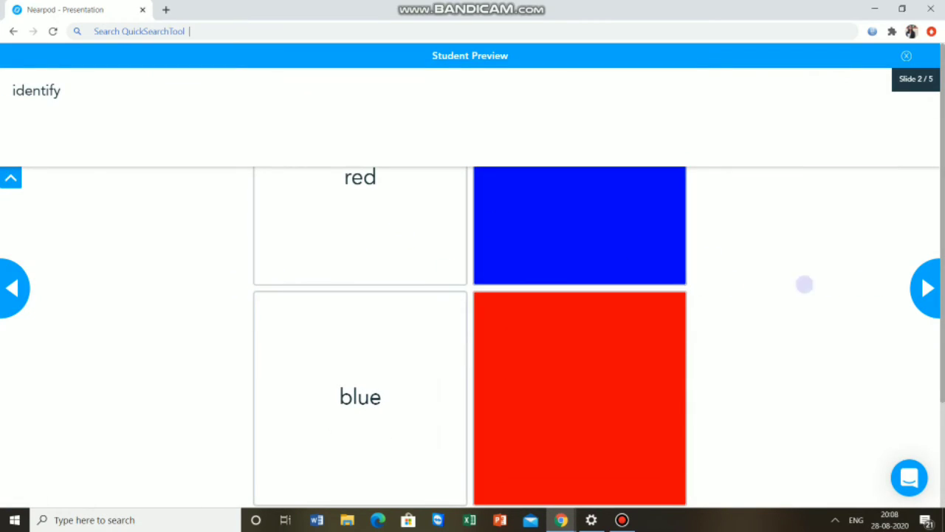
key("Right")
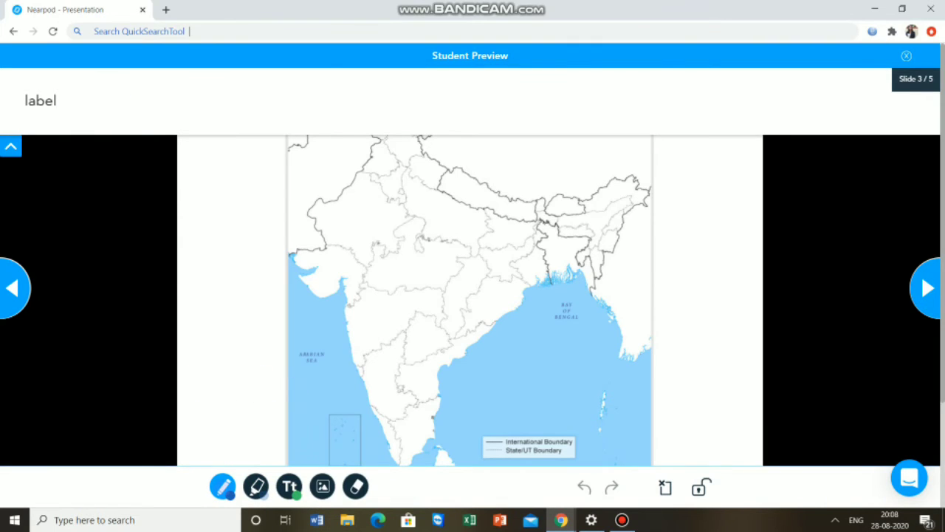
Draw a short red pen stroke across India's west coast on the Draw It map.
left_click(223, 486)
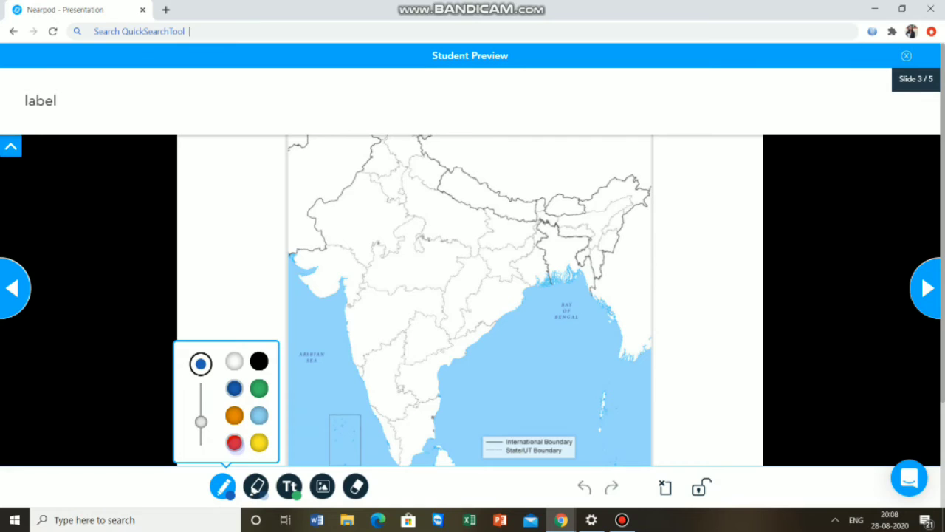
left_click(234, 442)
left_click_drag(370, 319, 337, 342)
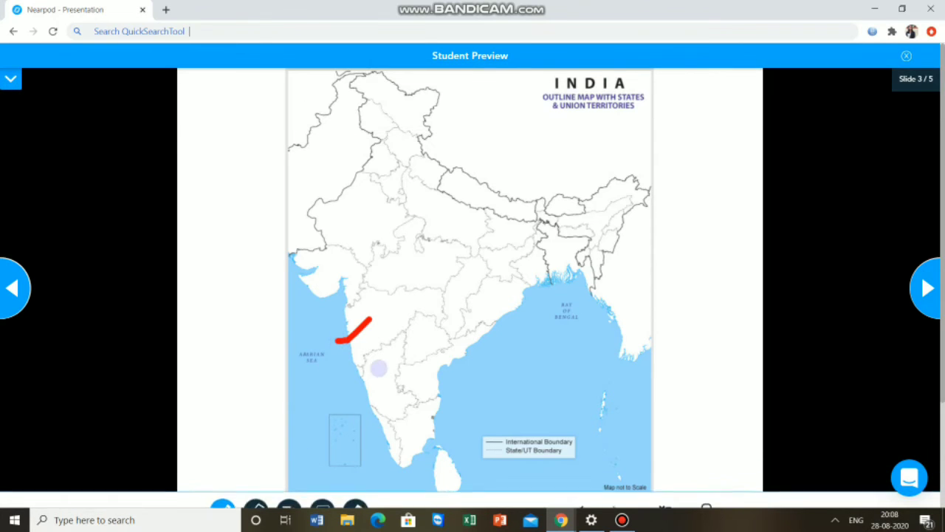
Try out the text and image tools on the India map, and erase the red pen stroke.
left_click(289, 486)
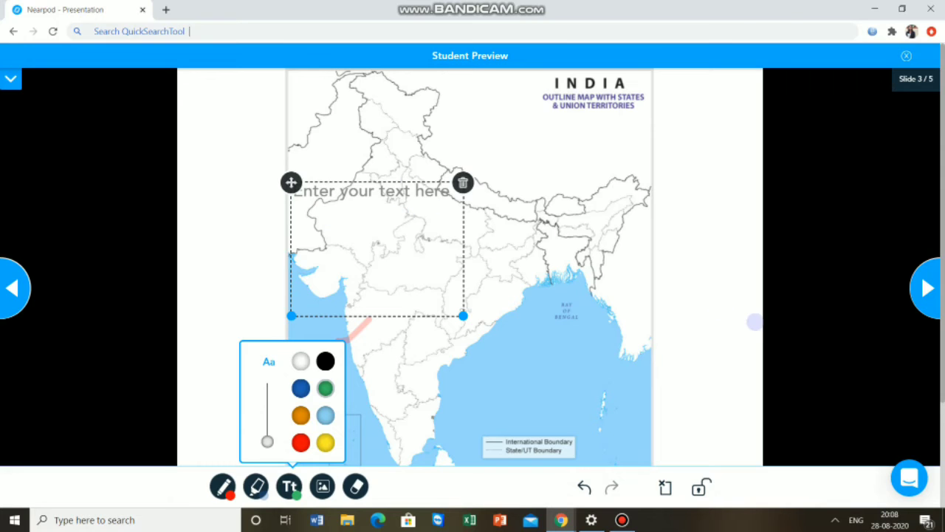
left_click(754, 321)
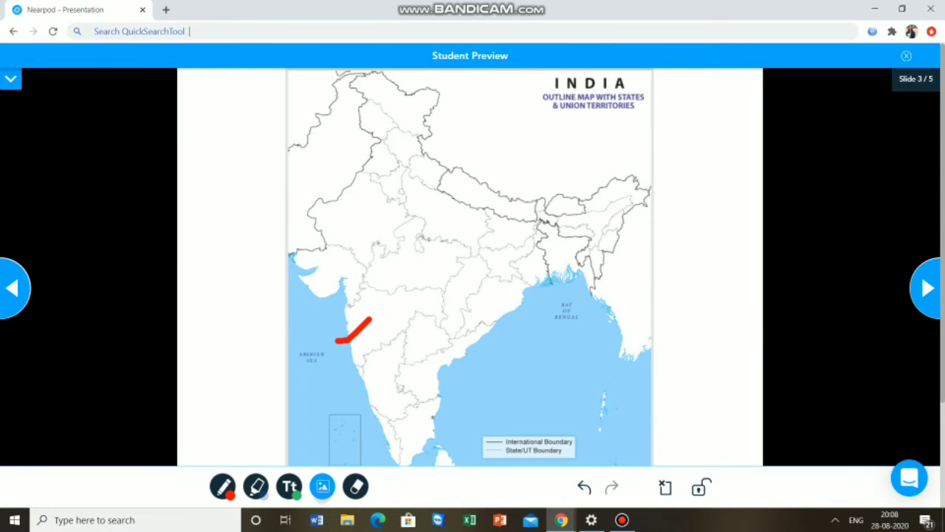
left_click(322, 486)
left_click(659, 167)
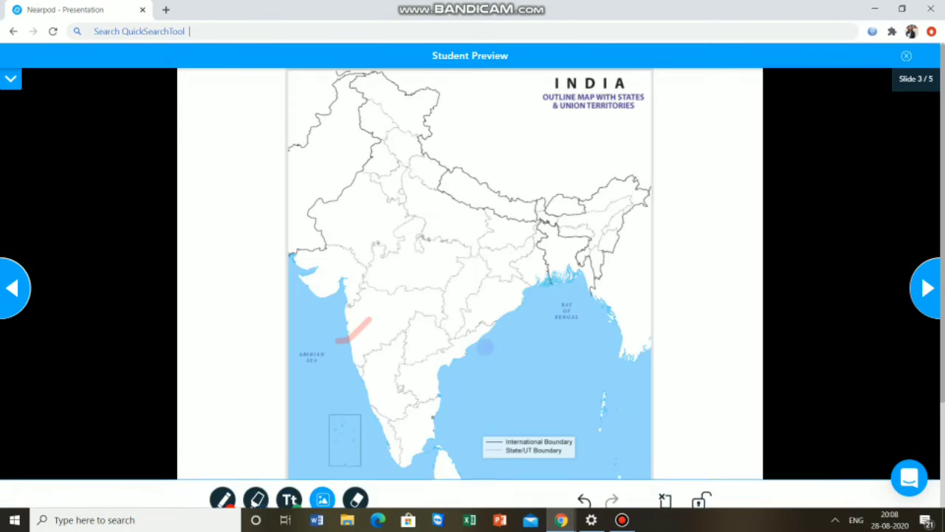
left_click(356, 498)
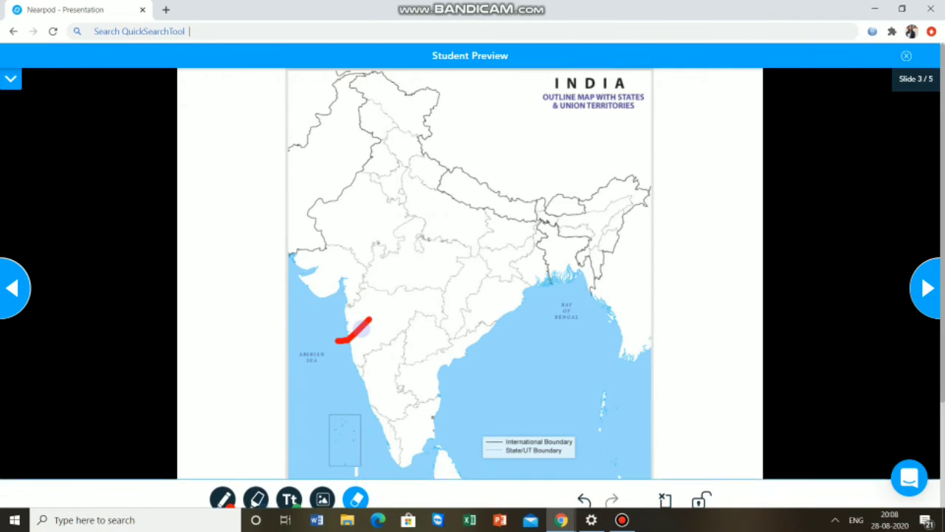
mouse_move(362, 326)
left_mouse_down()
mouse_move(375, 316)
mouse_move(333, 344)
mouse_move(382, 311)
left_mouse_up()
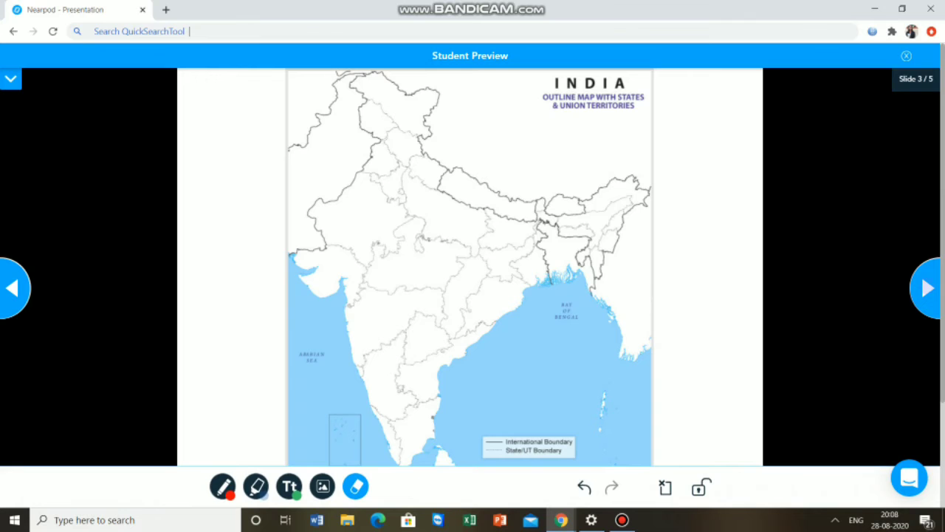
Go to the Collaborate Board slide in the preview and post the note china under corono virus.
left_click(926, 288)
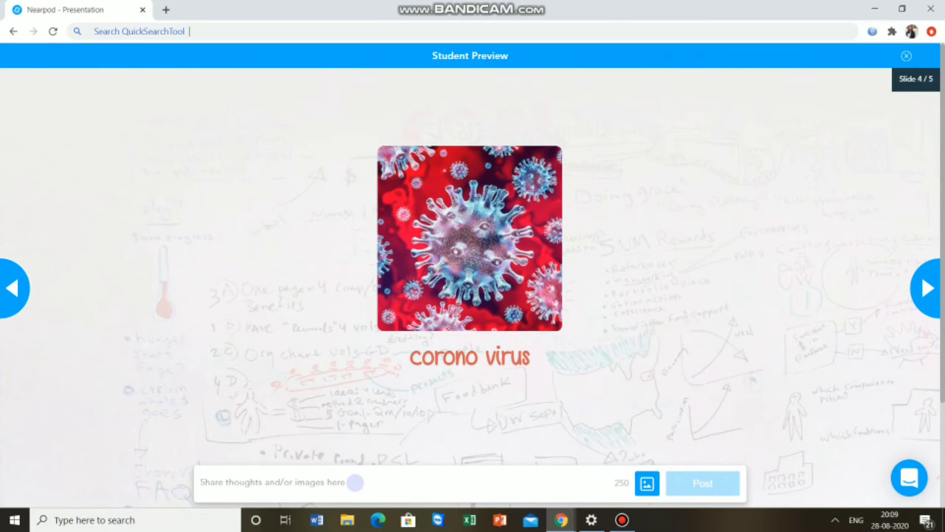
type("china")
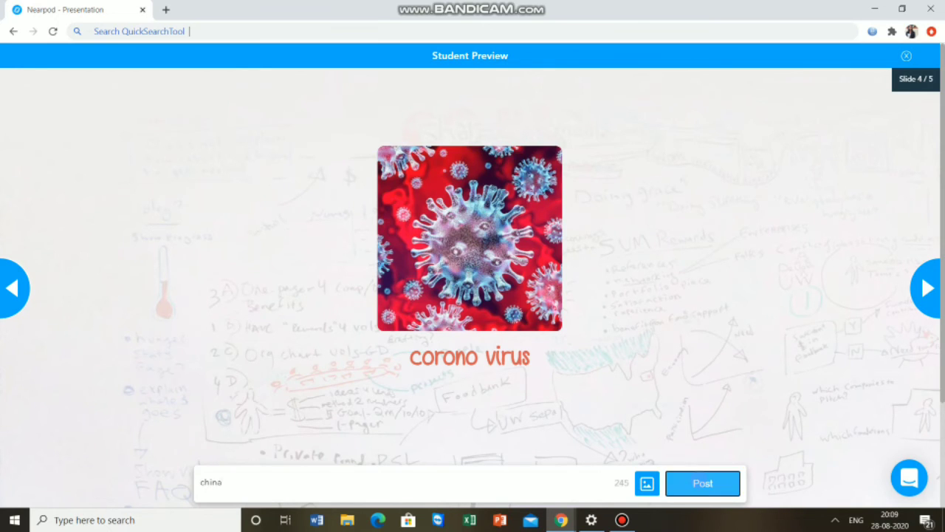
left_click(702, 483)
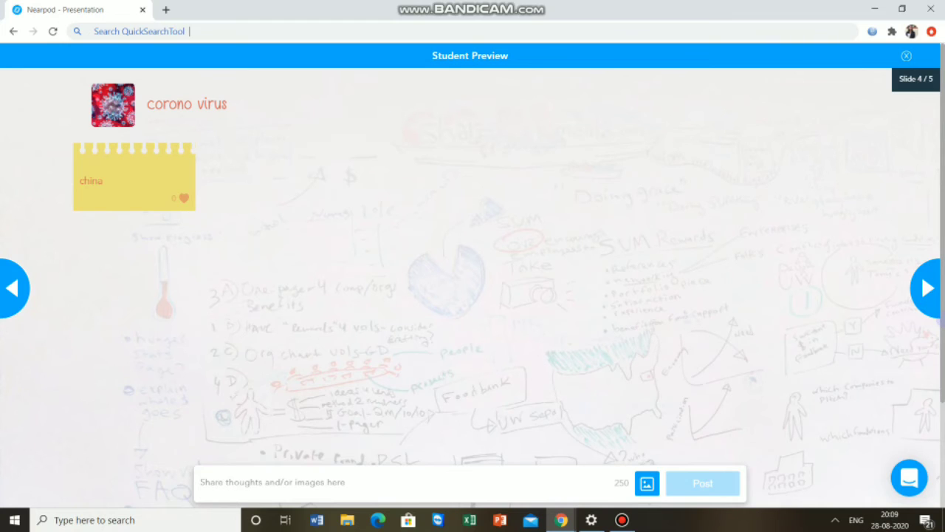
Complete the Fill in the Blanks slide with nearpod, submit the answer, and exit the student preview.
left_click(928, 288)
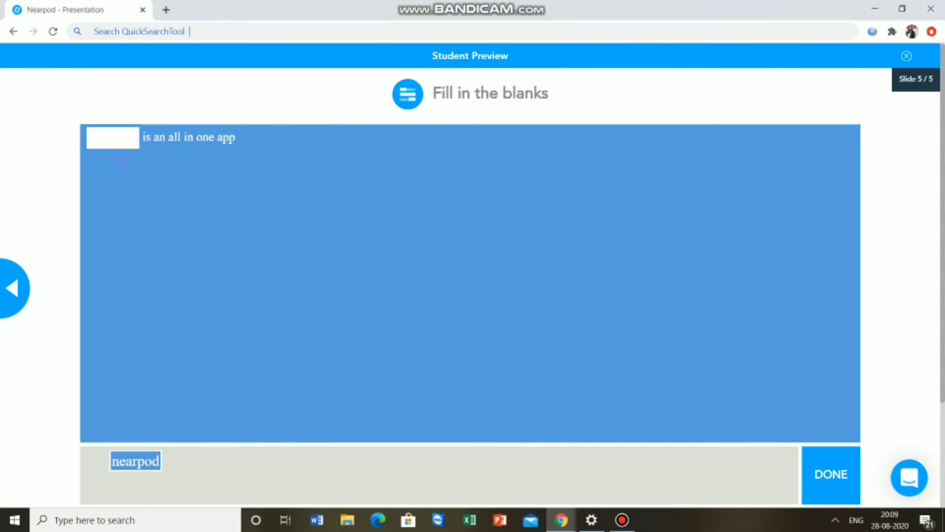
left_click_drag(135, 460, 113, 138)
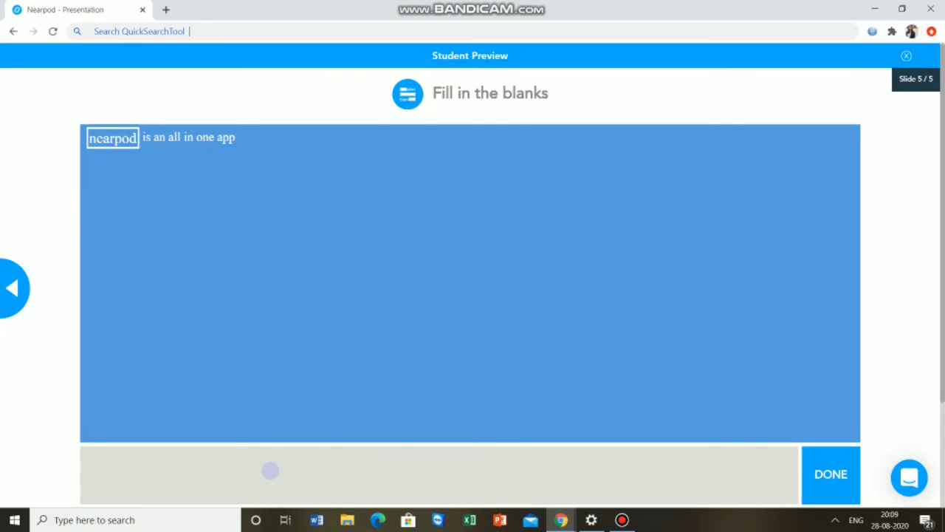
left_click(833, 467)
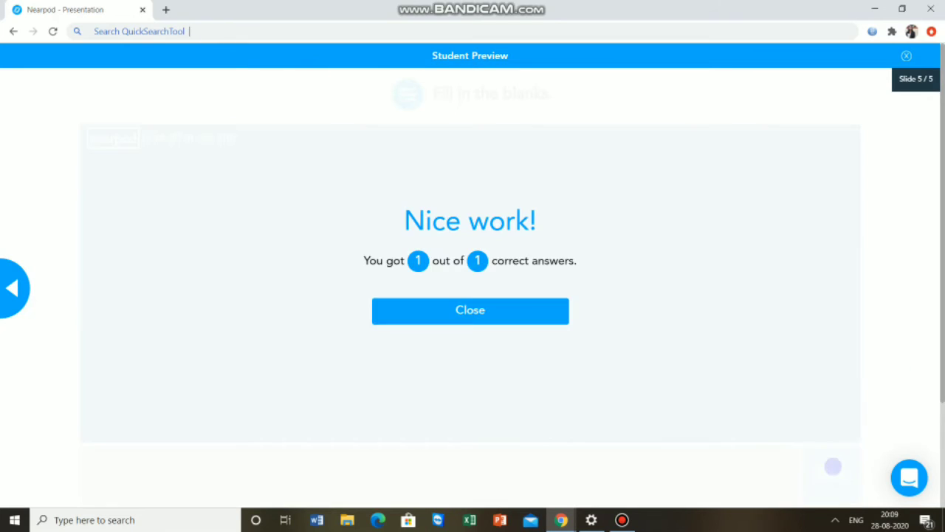
left_click(541, 305)
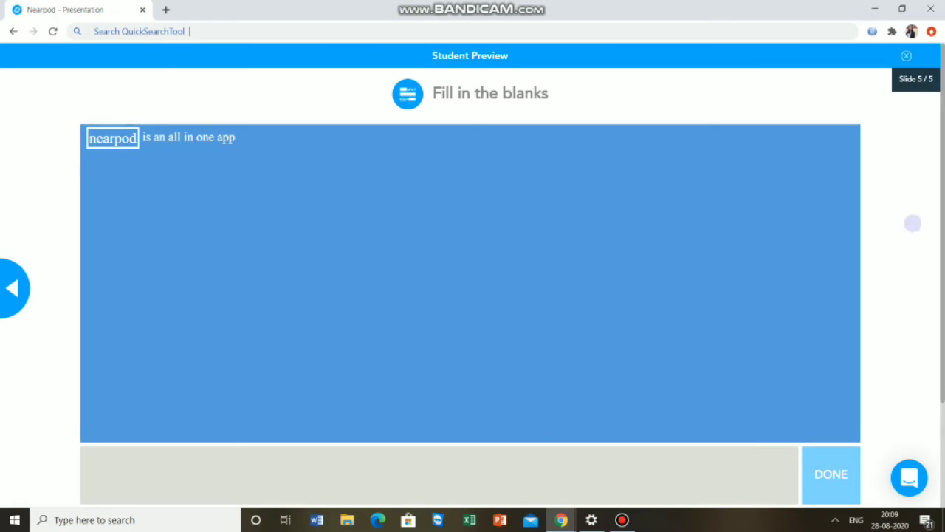
left_click(906, 56)
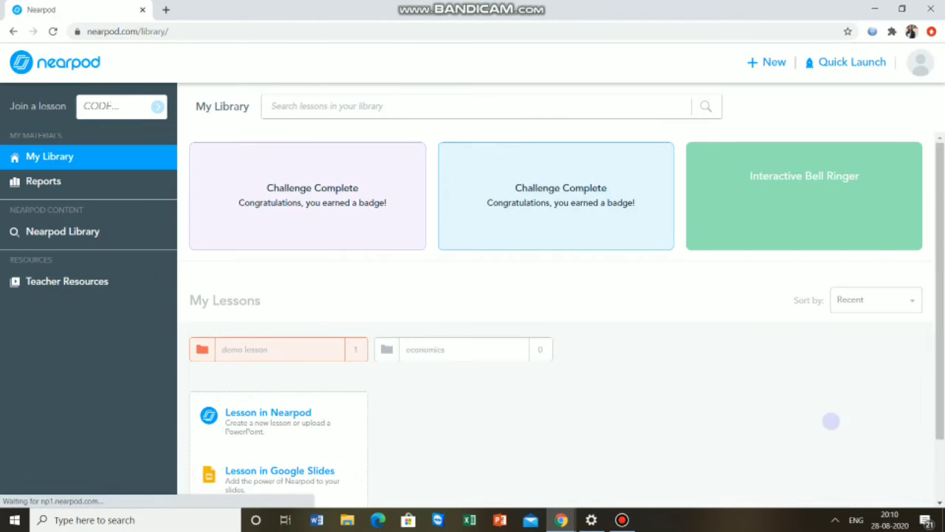
Examine the demo 12 lesson's extra options in My Lessons and its Add To Folder choices, and cancel the folder dialog.
scroll(539, 307, "down", 2)
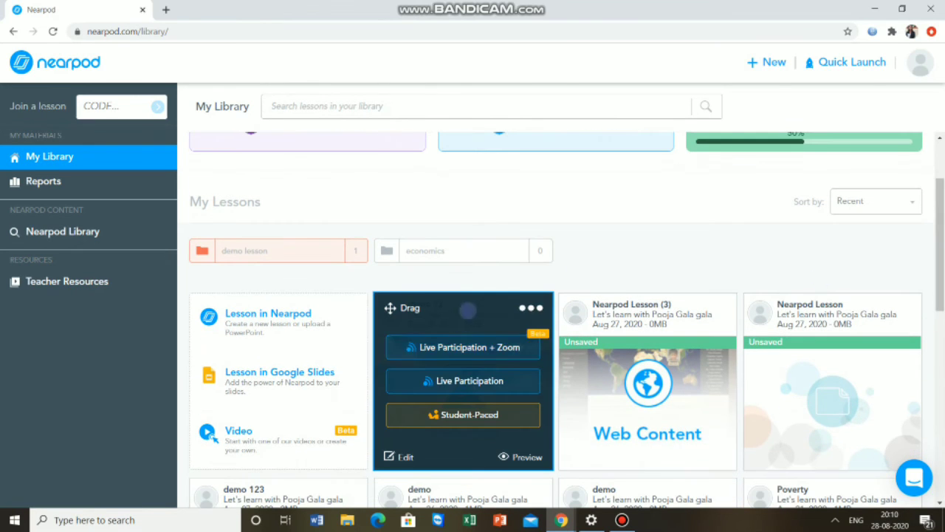
left_click(540, 307)
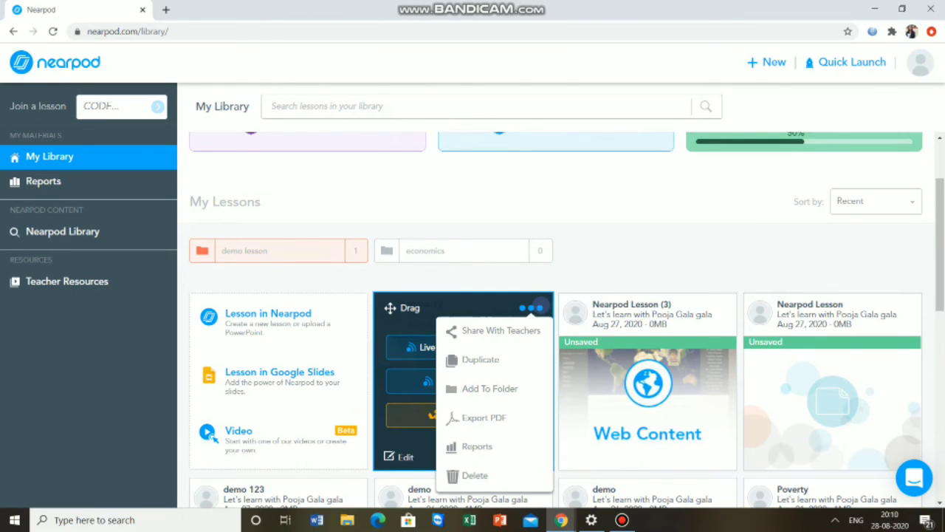
key("ctrl+plus")
key("ctrl+plus")
key("ctrl+plus")
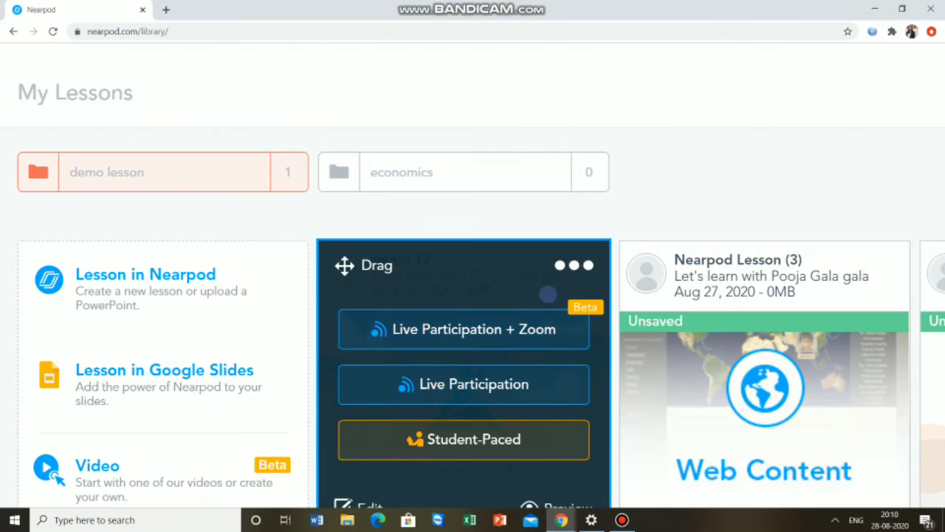
left_click(588, 265)
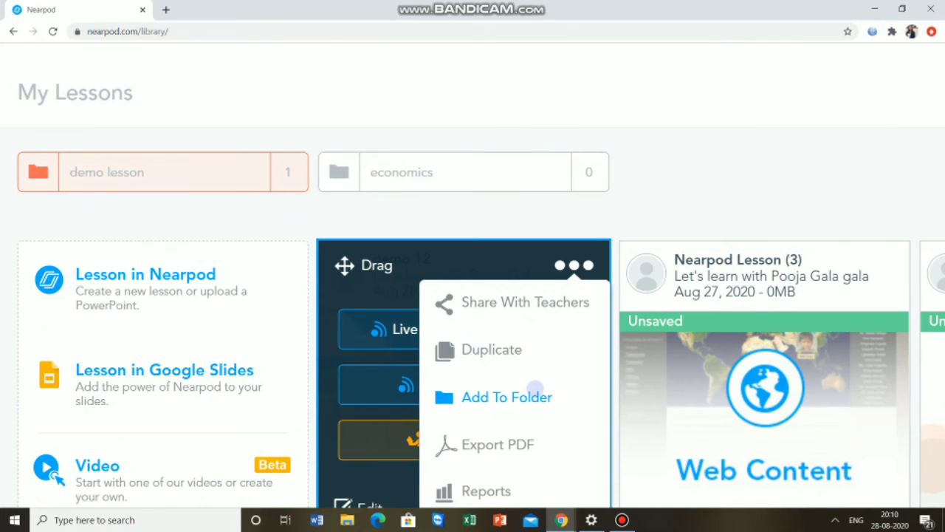
left_click(535, 388)
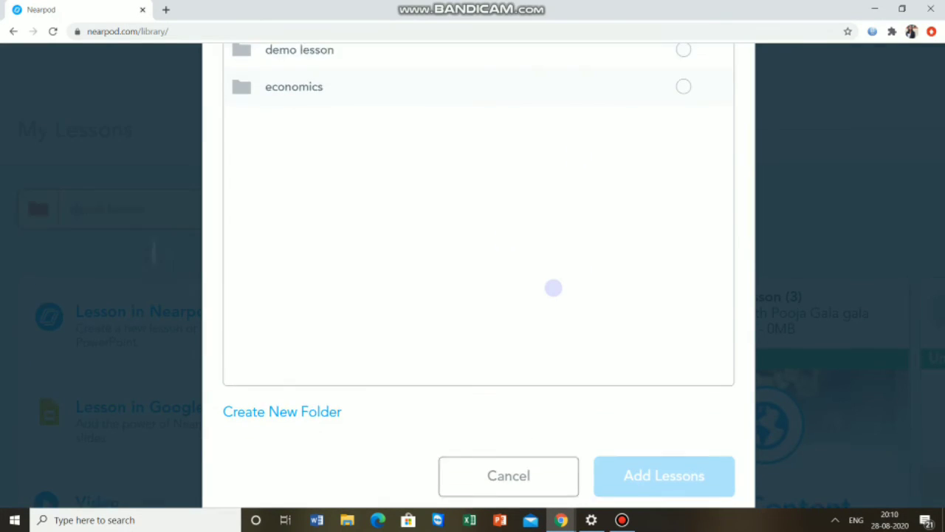
key("Escape")
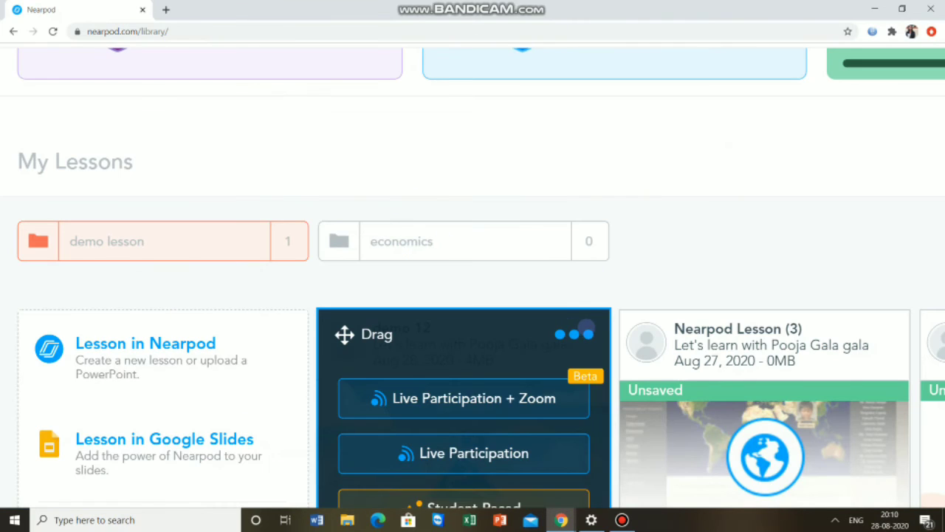
View the Add To Folder choices for the demo 12 lesson and dismiss the dialog without adding it.
left_click(586, 330)
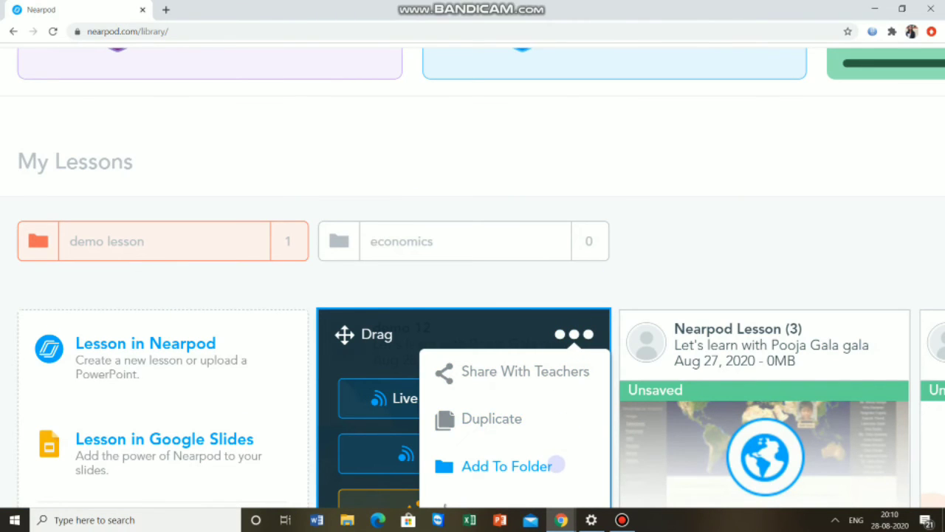
left_click(553, 464)
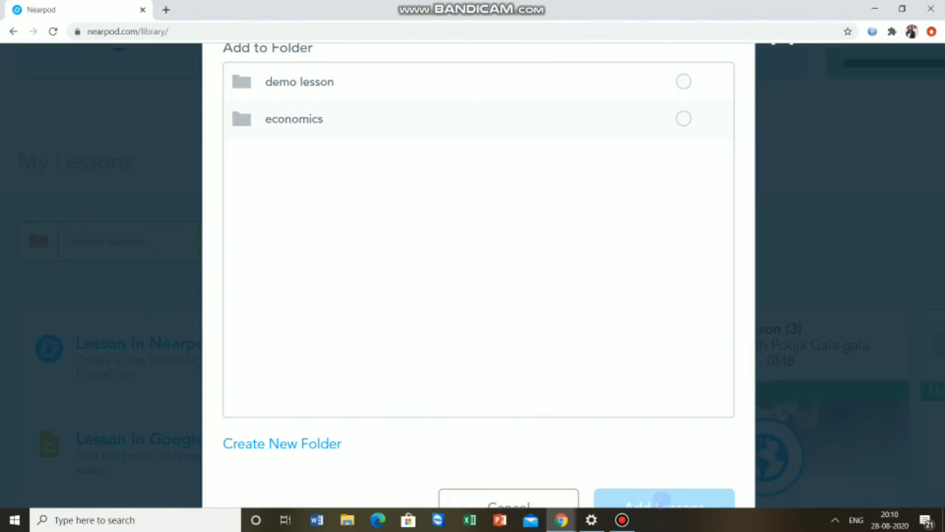
scroll(663, 500, "down", 1)
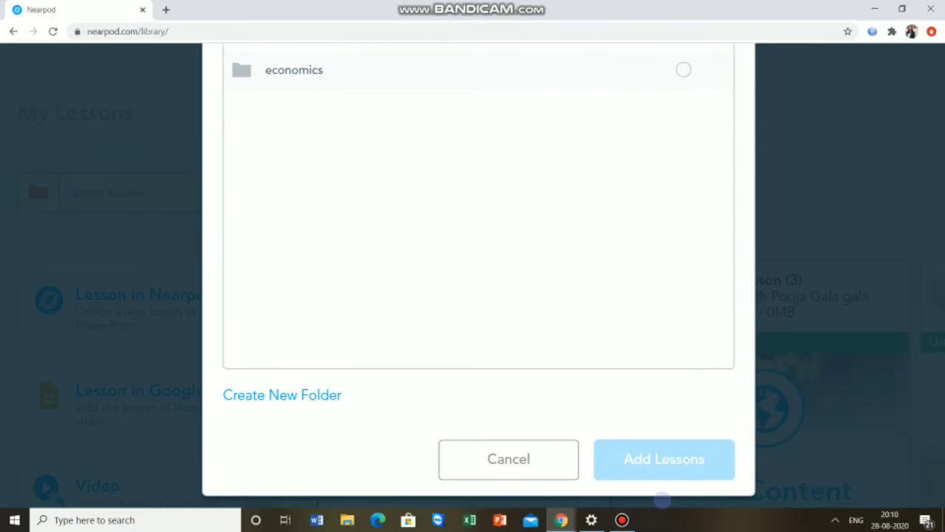
key("Escape")
Open the Create New Folder naming dialog from demo 12's Add To Folder choices, and close it without creating a folder.
left_click(570, 285)
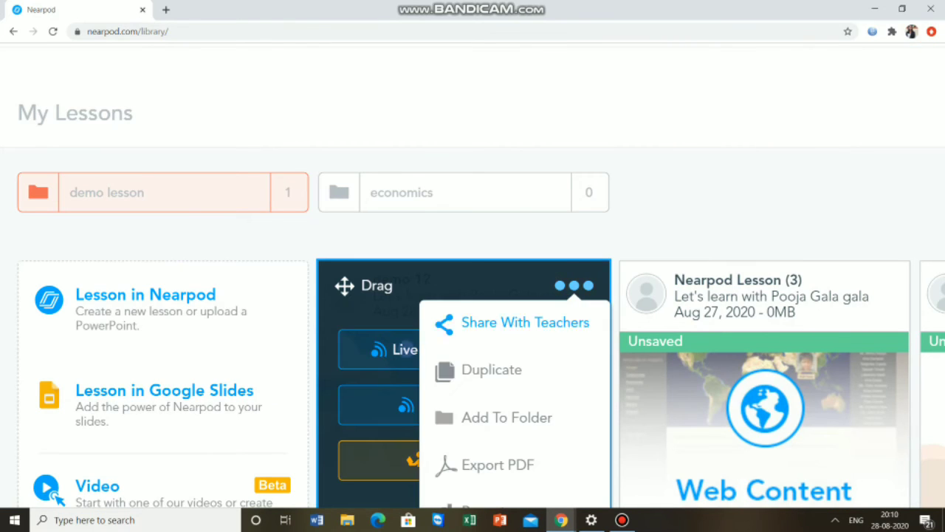
left_click(524, 419)
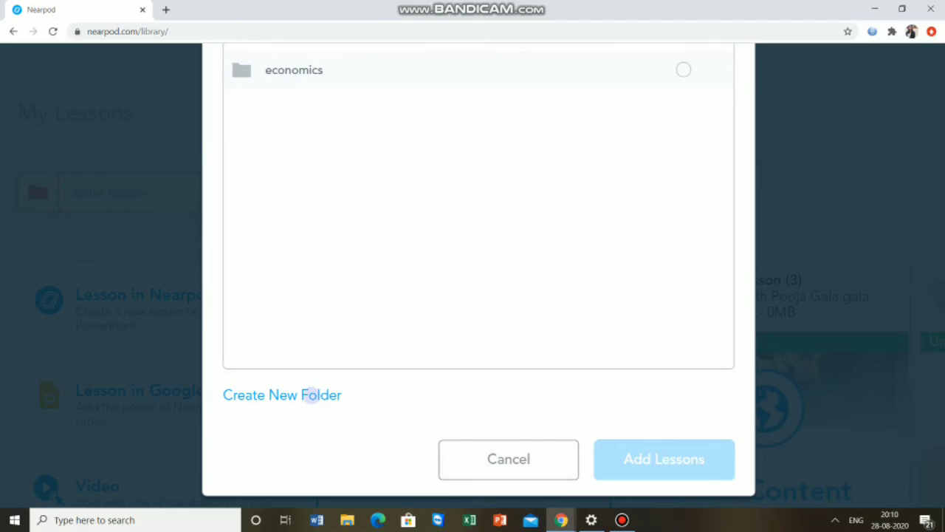
left_click(312, 394)
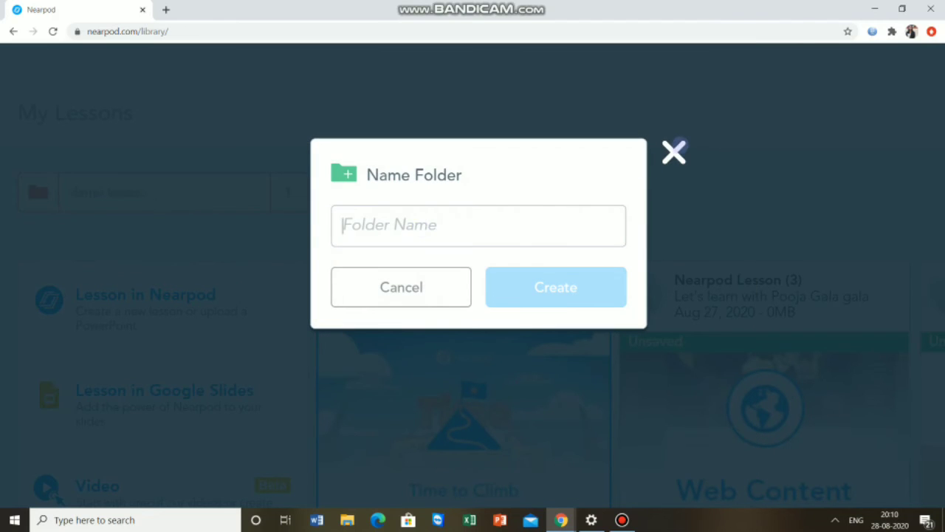
left_click(673, 152)
mouse_move(434, 314)
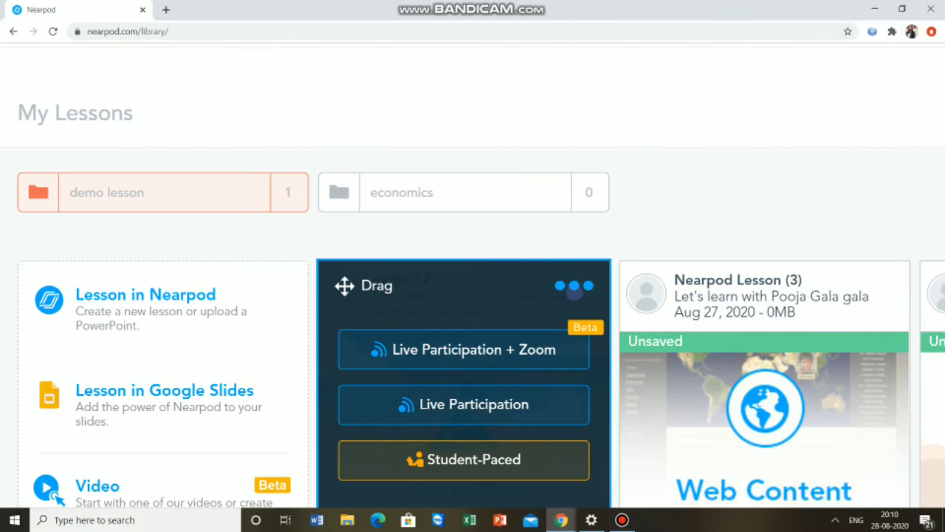
Examine the Share With Teachers options for demo 12, including its preview-only and editable links, and close the dialog.
left_click(574, 285)
left_click(574, 285)
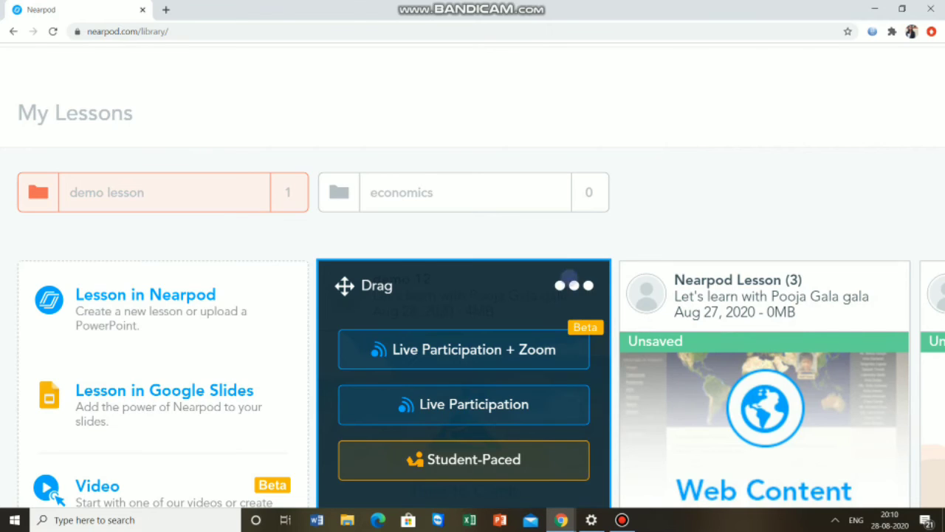
left_click(574, 285)
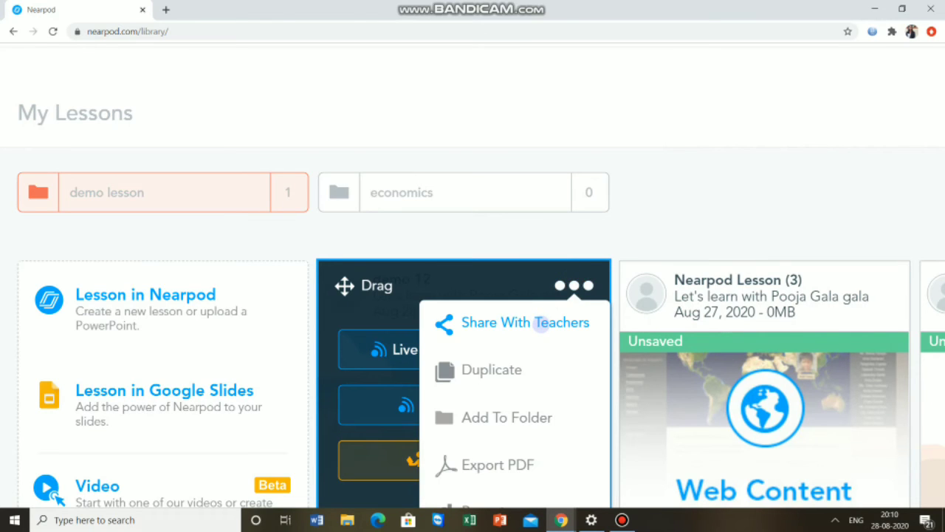
left_click(541, 324)
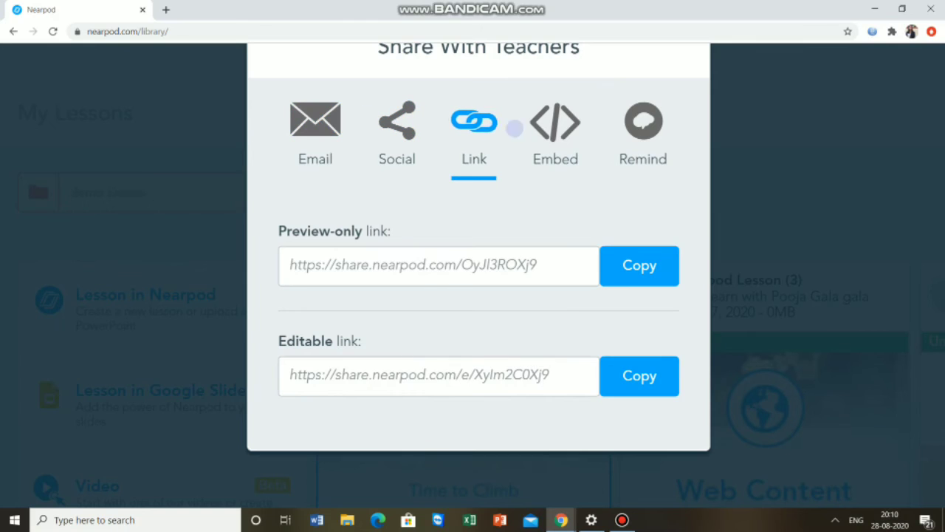
left_click(771, 214)
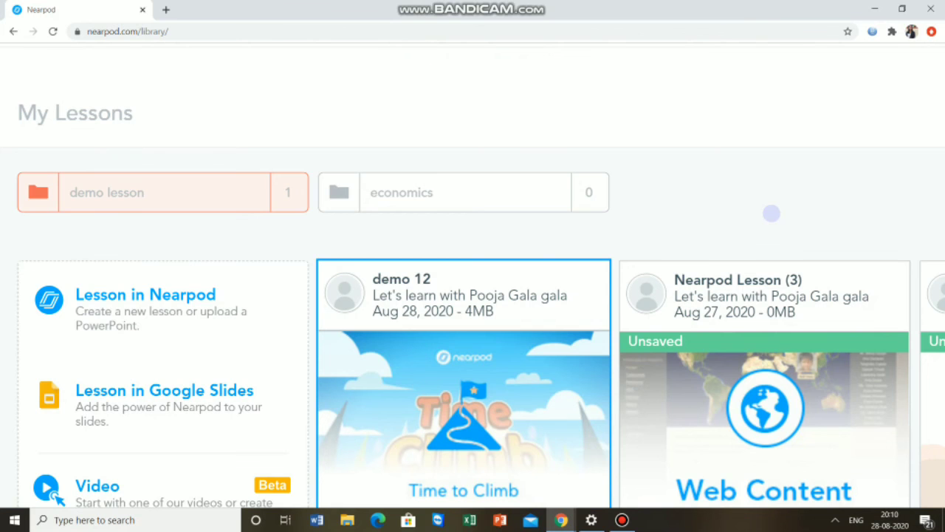
Review demo 12's full list of extra options, including Export PDF, Reports and Delete, and close the list.
left_click(587, 284)
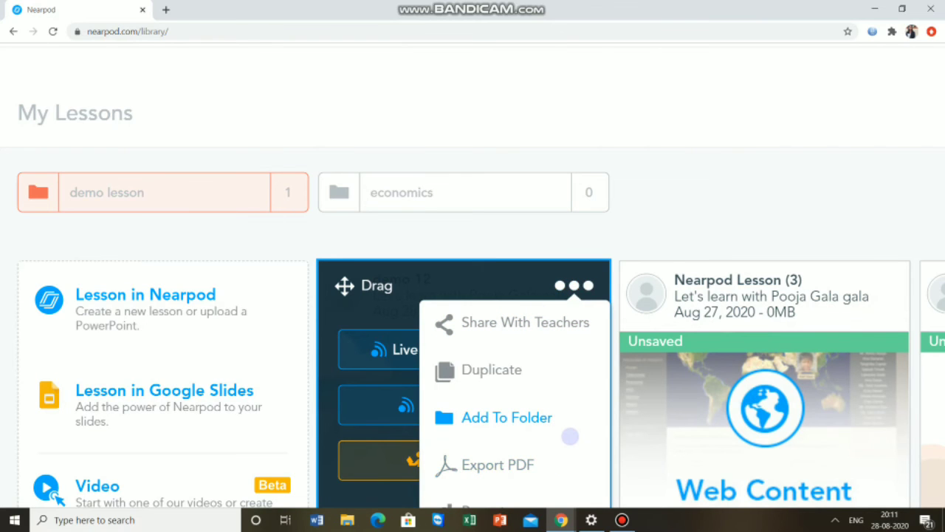
scroll(566, 435, "down", 2)
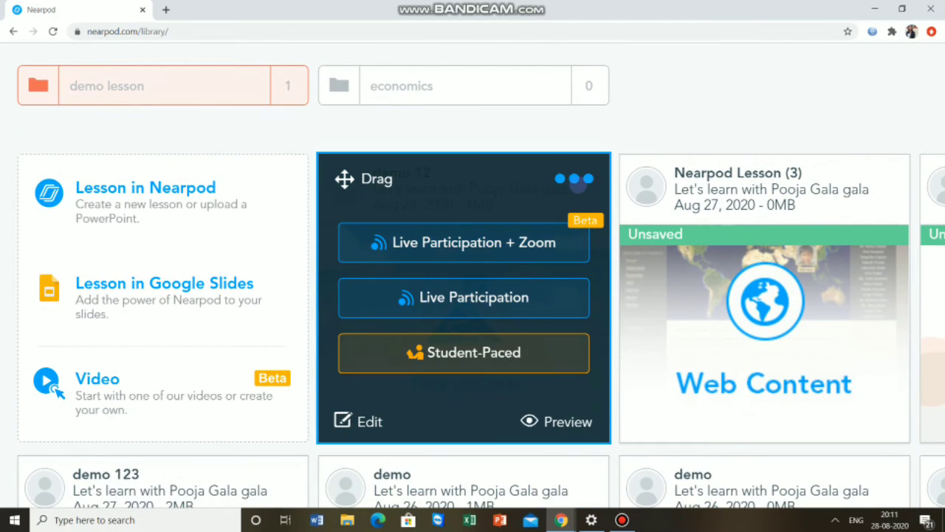
left_click(575, 179)
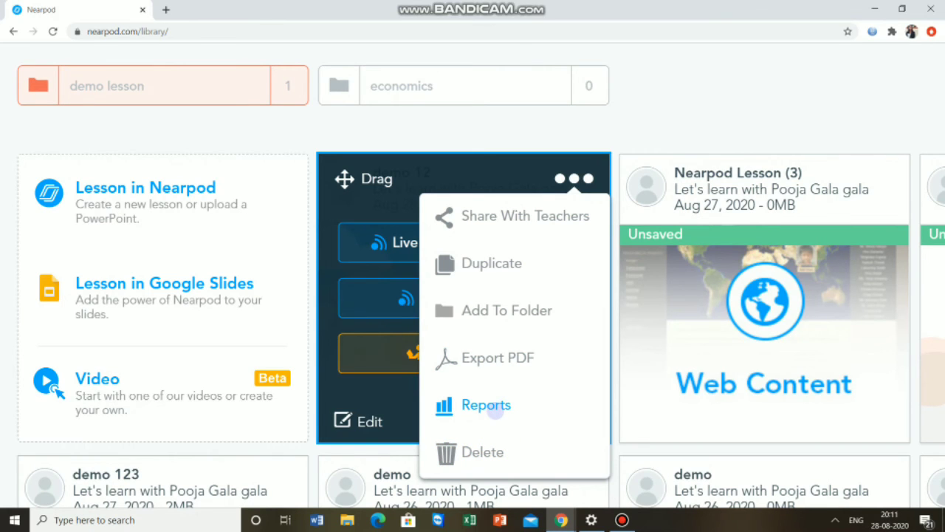
left_click(589, 178)
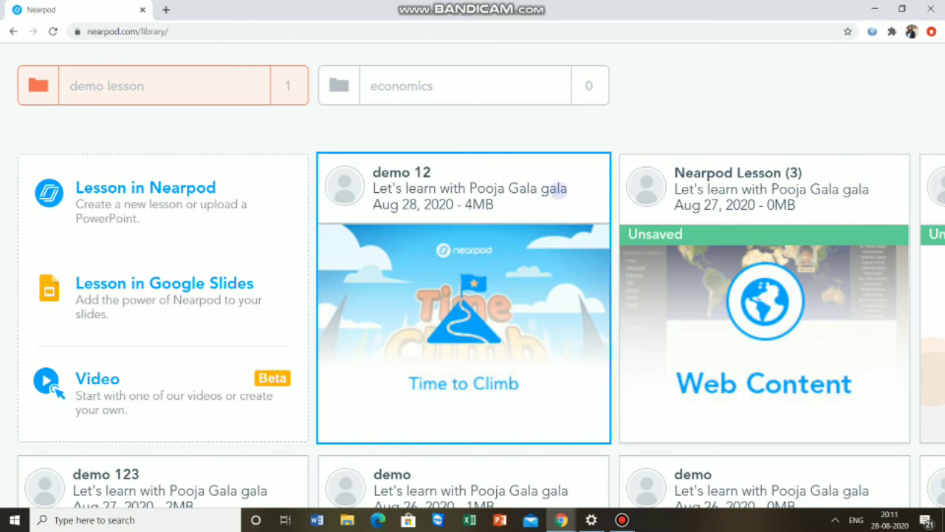
mouse_move(554, 181)
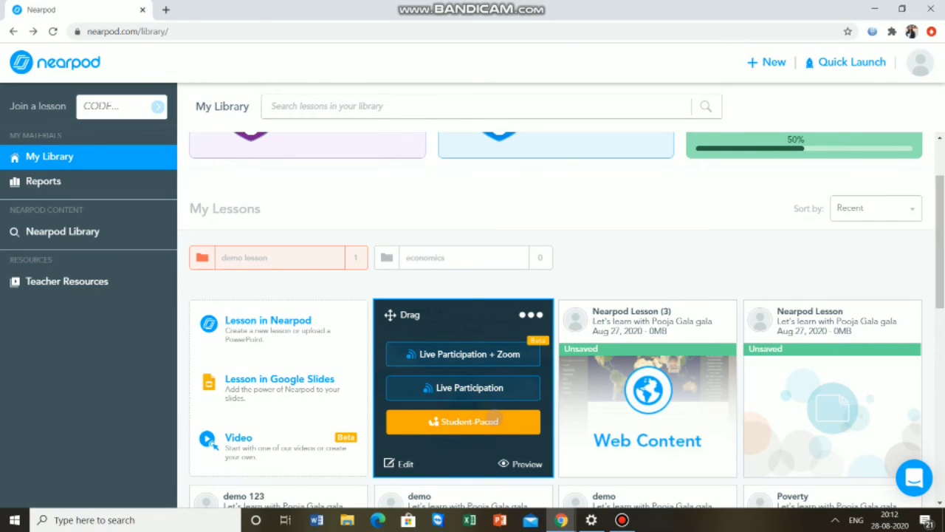
Launch demo 12 in Student-Paced mode, view its join code and sharing options, and close the dialog.
left_click(496, 417)
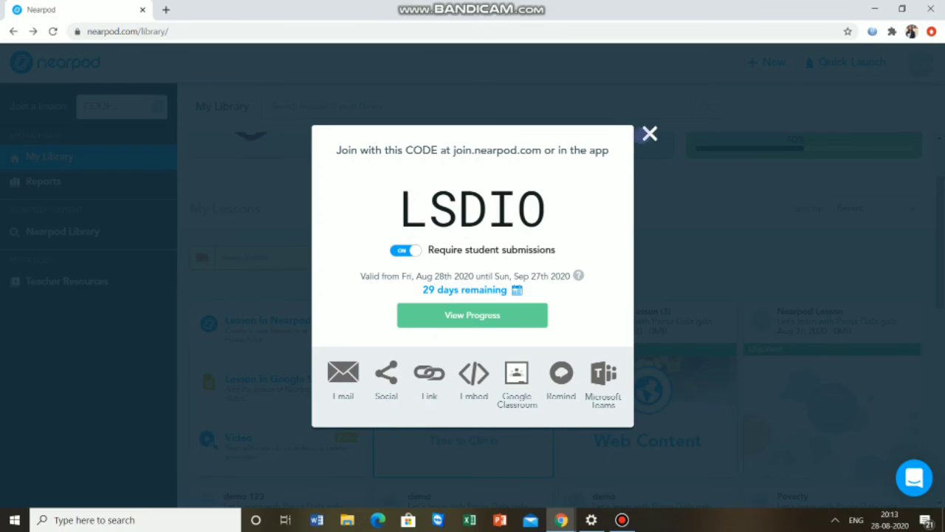
left_click(650, 134)
Launch demo 12 in Live Participation mode, dismiss the join code dialog, check the student list, and return to My Library.
mouse_move(463, 354)
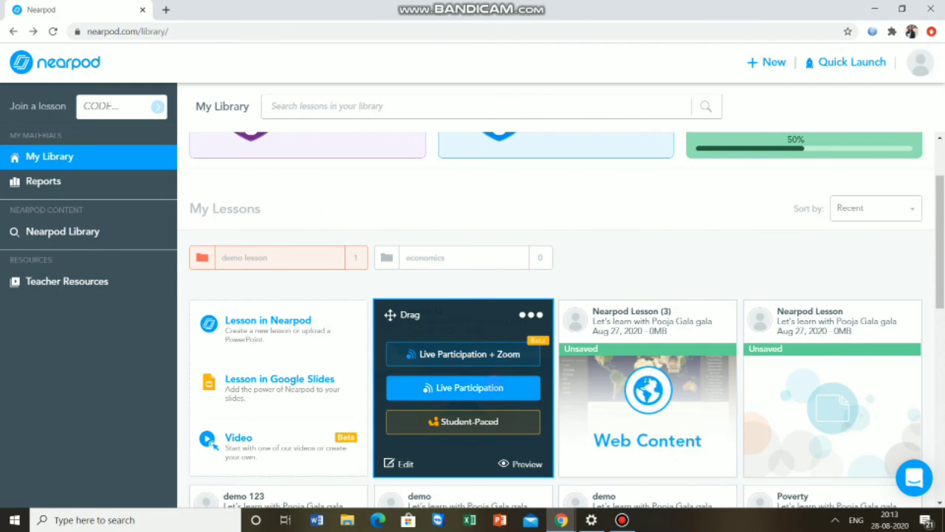
left_click(493, 385)
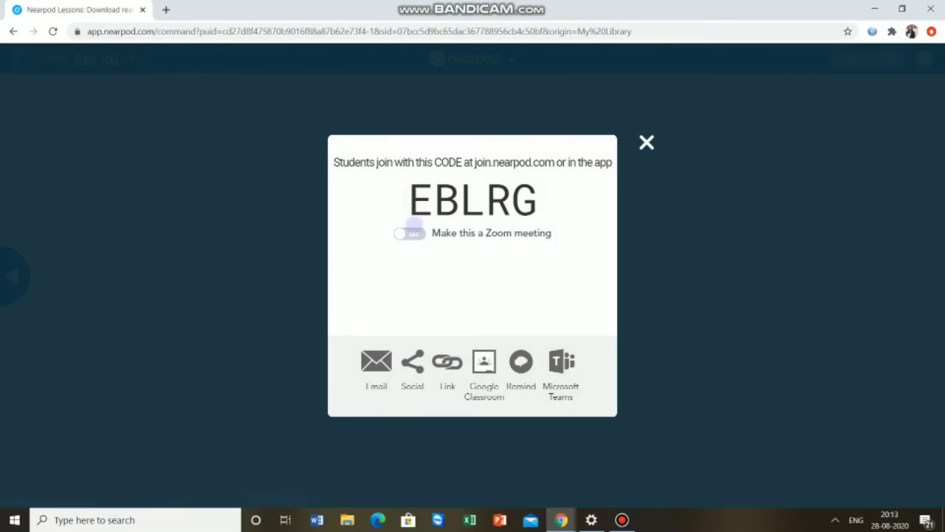
left_click(647, 143)
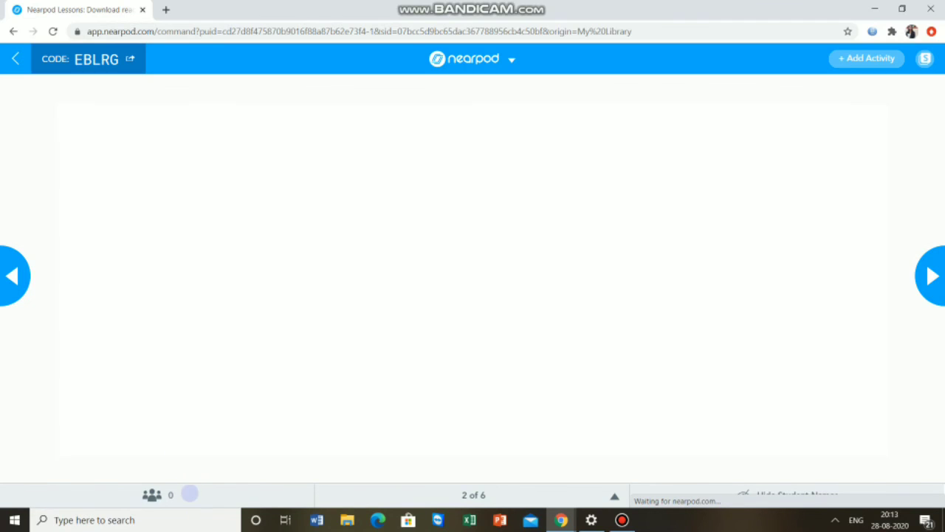
left_click(189, 494)
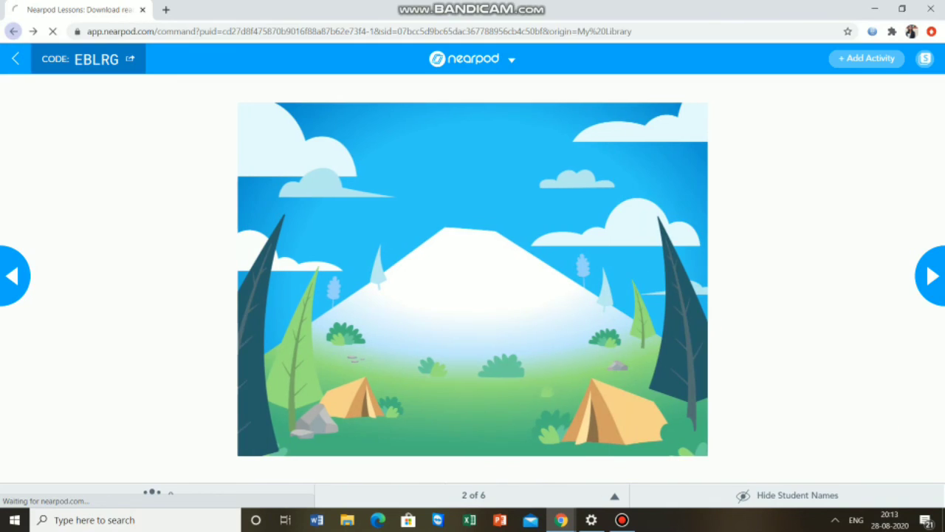
left_click(13, 31)
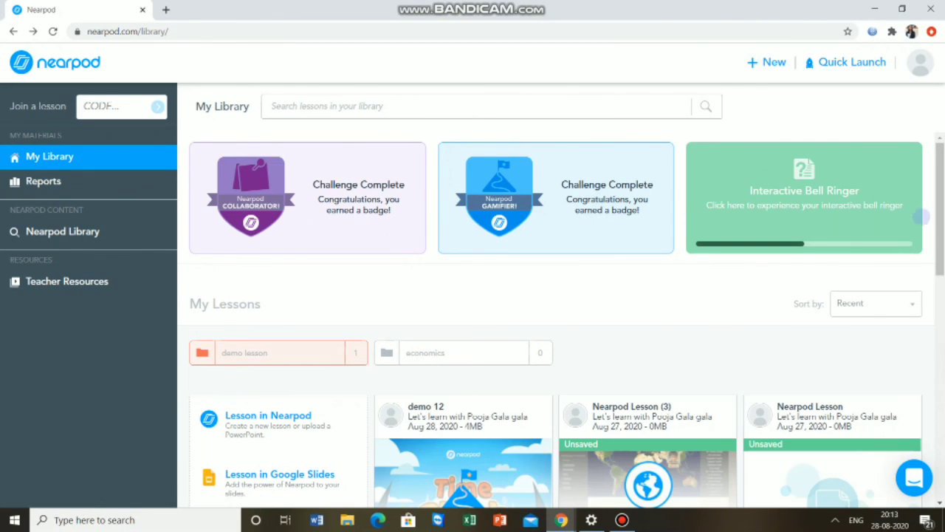
Start a new Lesson in Google Slides from the My Lessons section.
scroll(920, 216, "down", 3)
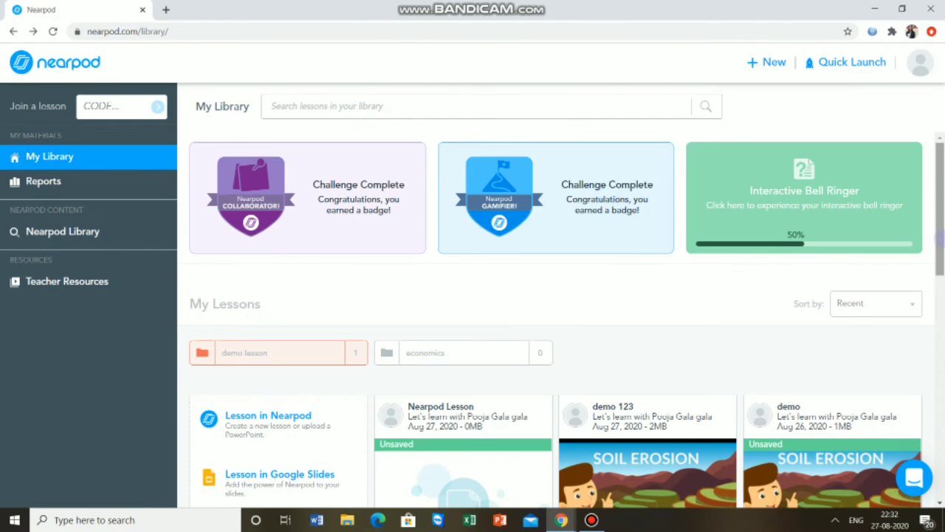
scroll(936, 237, "down", 3)
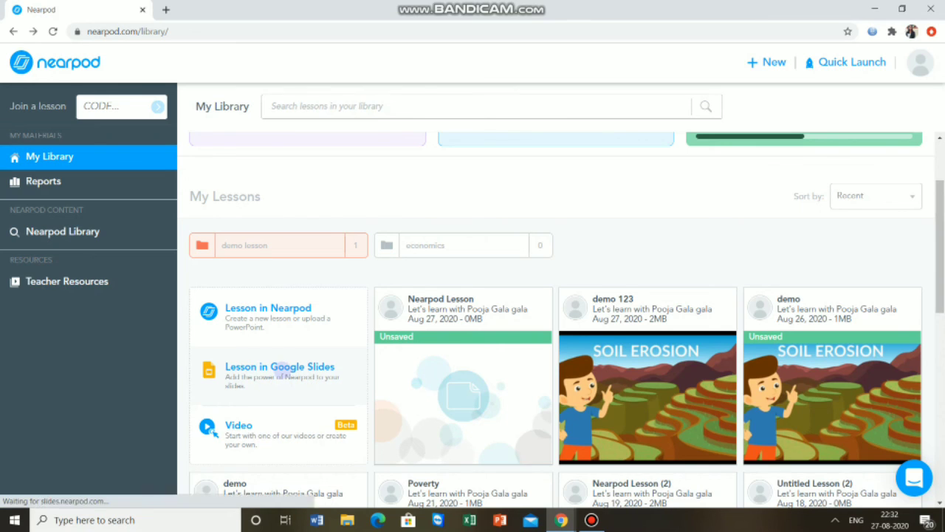
left_click(280, 369)
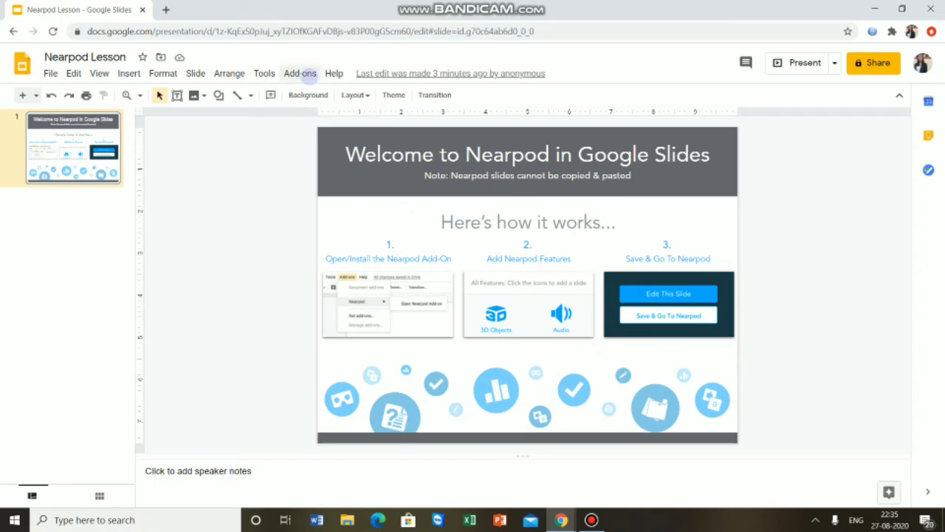
Open the Nearpod add-on in the Google Slides presentation and look through the features it can add as slides.
left_click(302, 74)
mouse_move(325, 126)
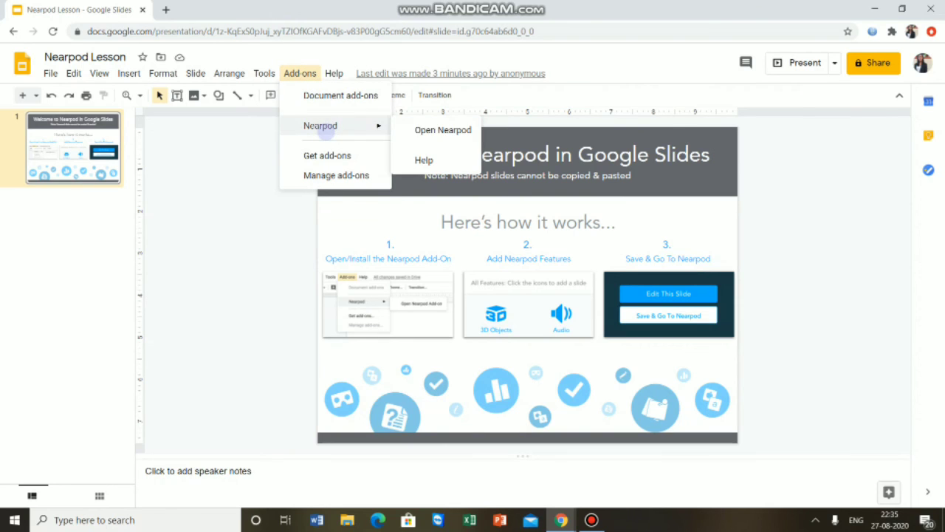
left_click(436, 129)
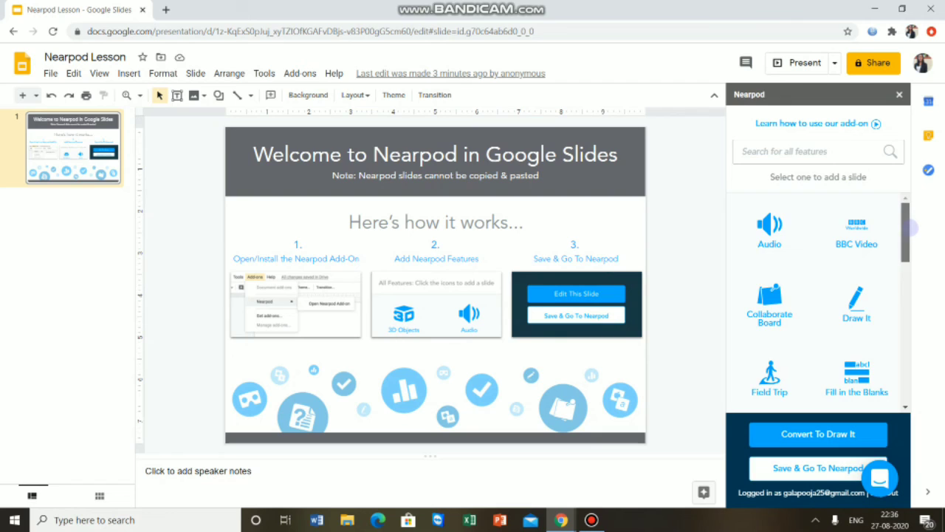
scroll(913, 243, "down", 1)
scroll(913, 243, "down", 2)
scroll(916, 222, "up", 2)
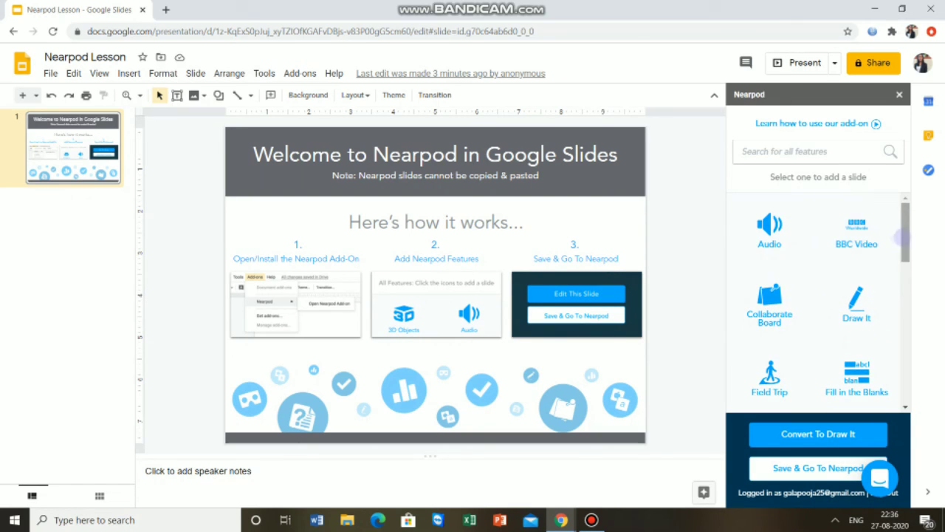
left_click_drag(913, 241, 930, 357)
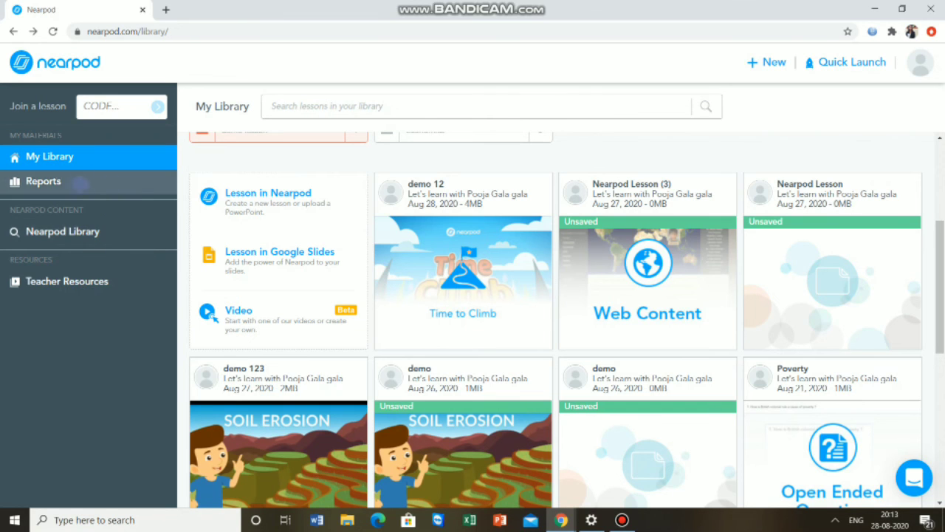
Browse the Nearpod Library's featured content and its subject, grade and resource type filters, and return to My Library.
left_click(104, 156)
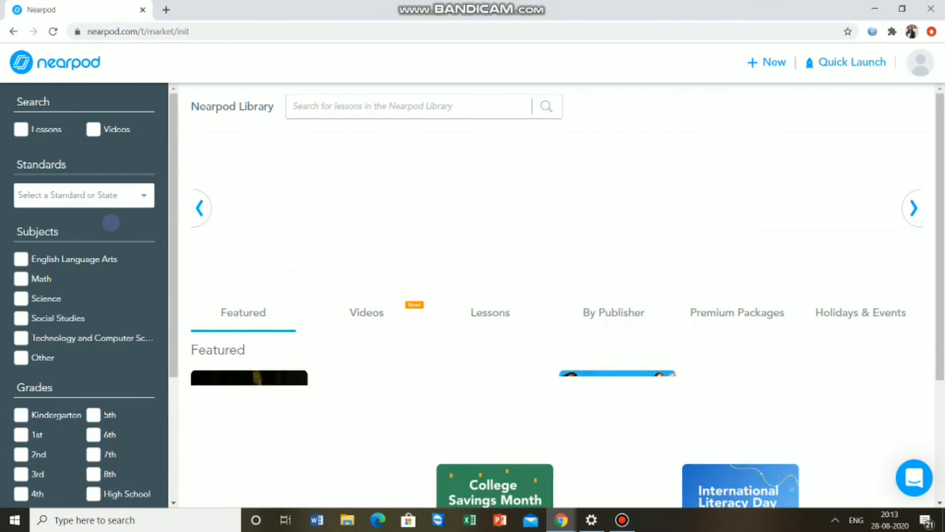
left_click_drag(938, 250, 940, 316)
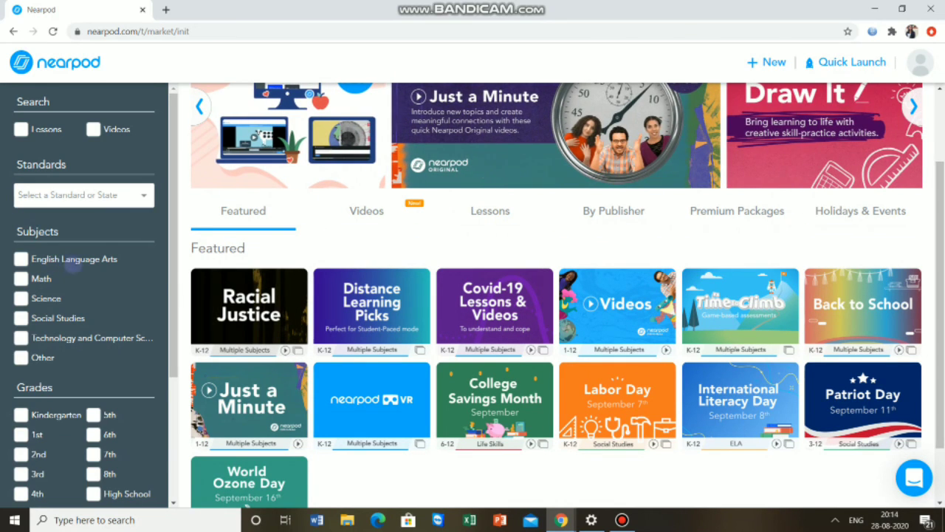
scroll(153, 429, "down", 1)
scroll(153, 443, "down", 5)
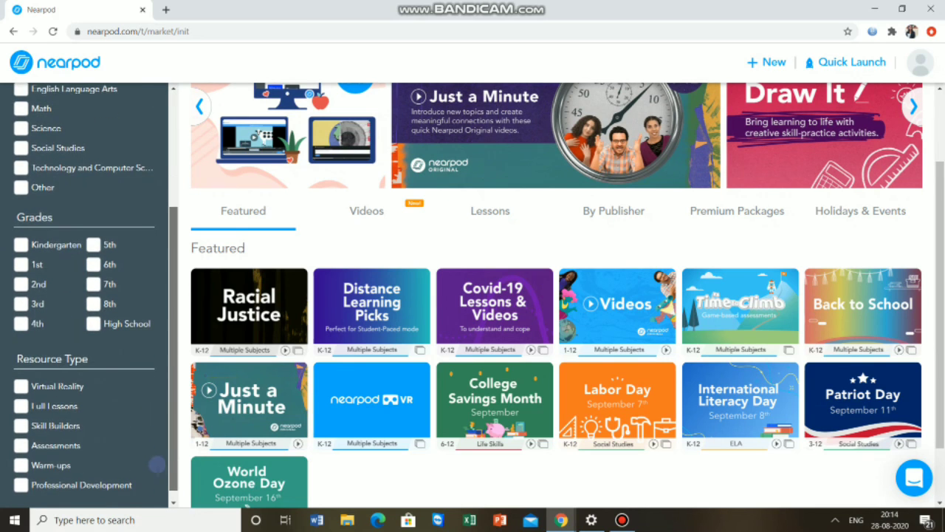
scroll(155, 413, "up", 6)
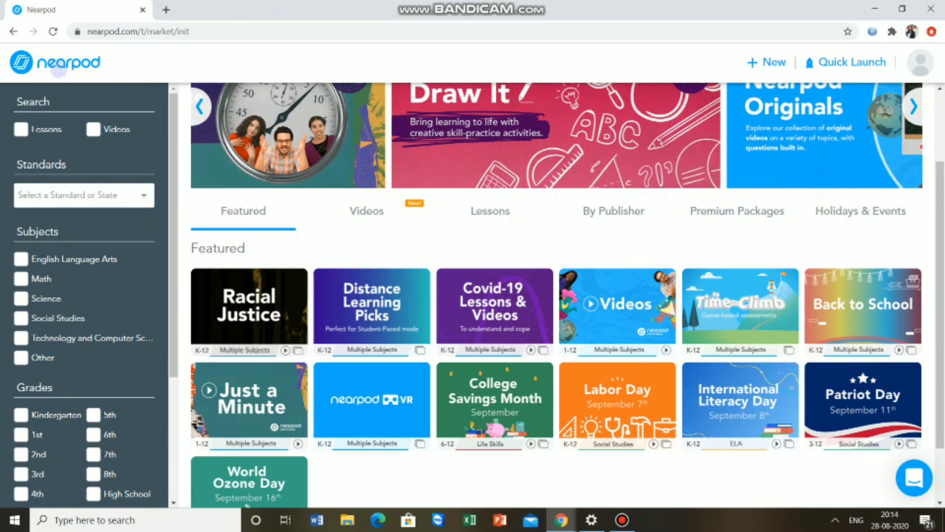
left_click(65, 68)
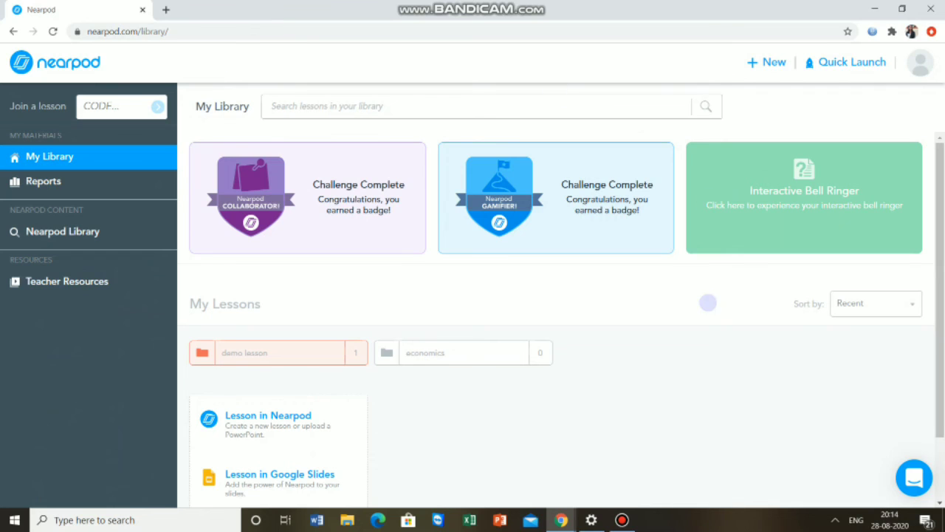